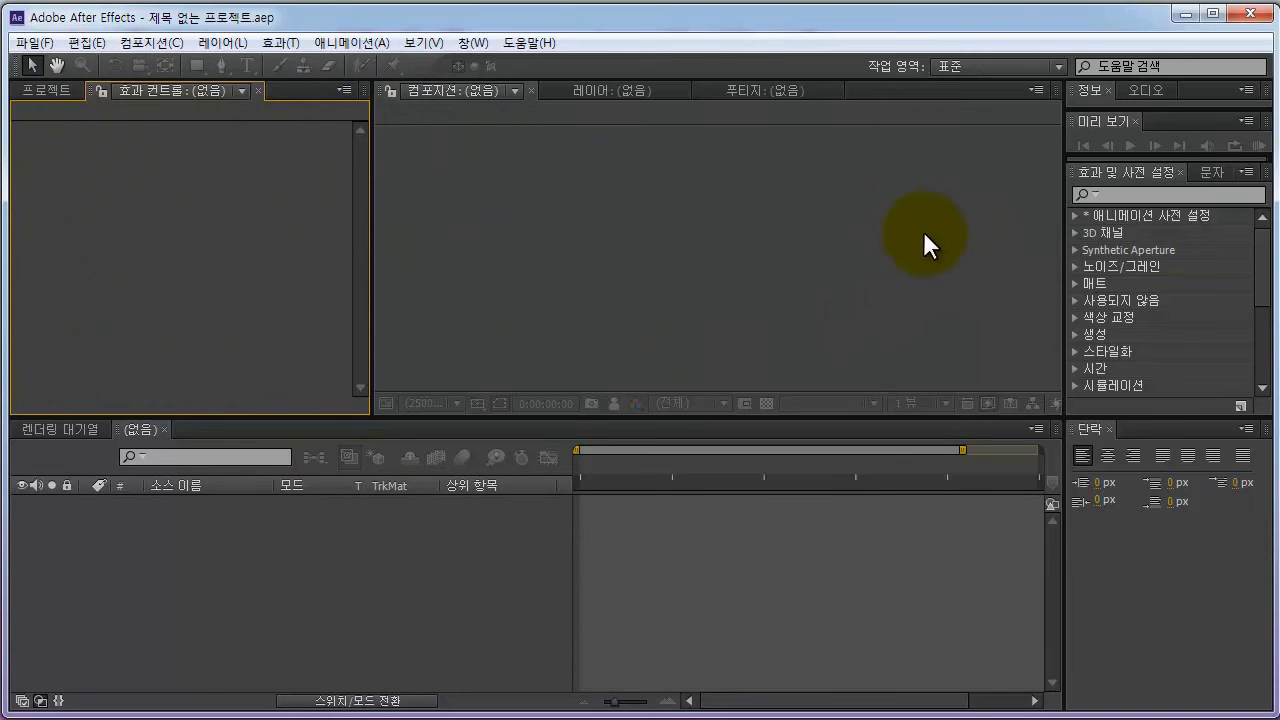
Step: Bring up the text character settings and the project's file list
{"action": "left_click", "coordinate": [1214, 172]}
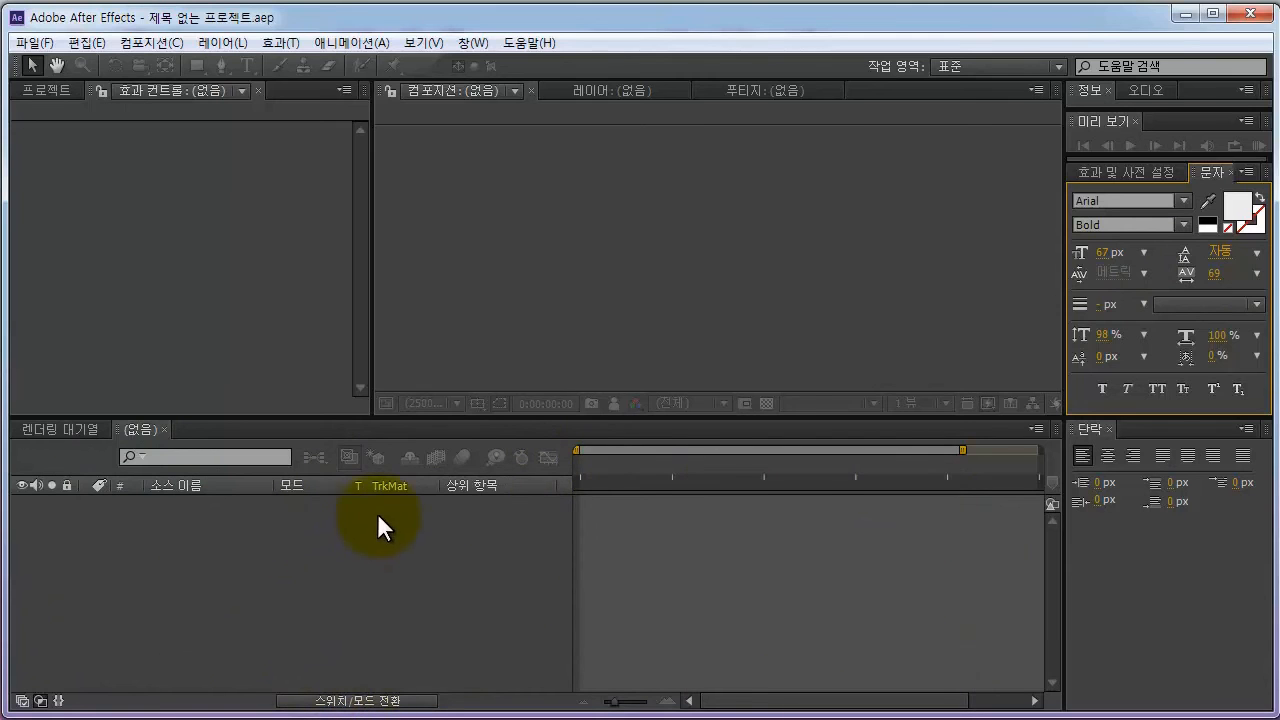
{"action": "left_click", "coordinate": [50, 88]}
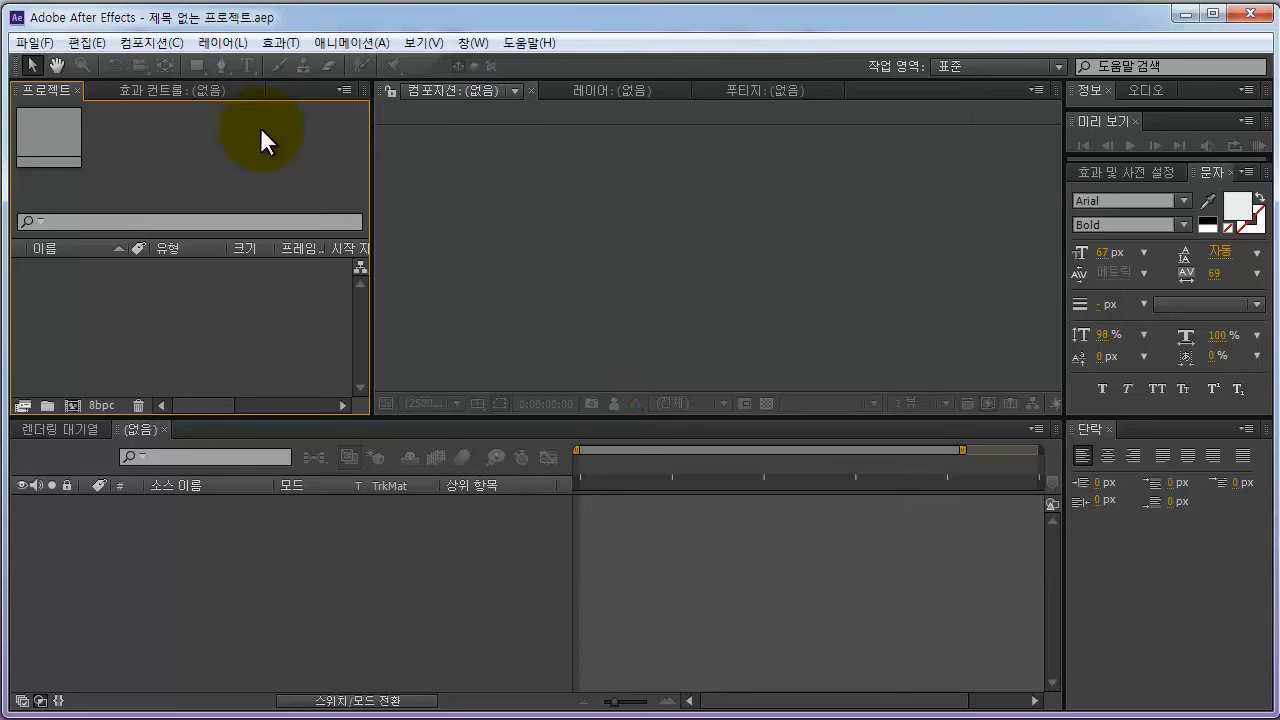
Step: Import the video clip IMG_0966 as footage from the 동영상자료 folder
{"action": "left_click", "coordinate": [30, 44]}
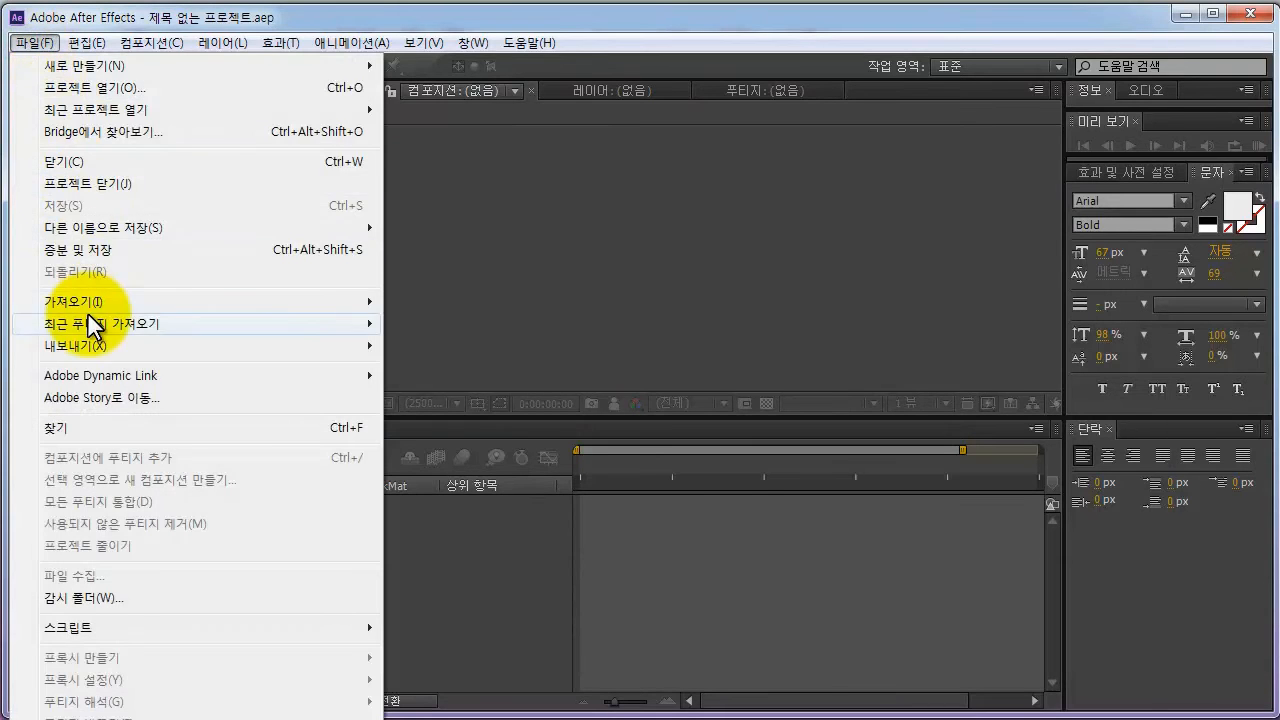
{"action": "mouse_move", "coordinate": [90, 301]}
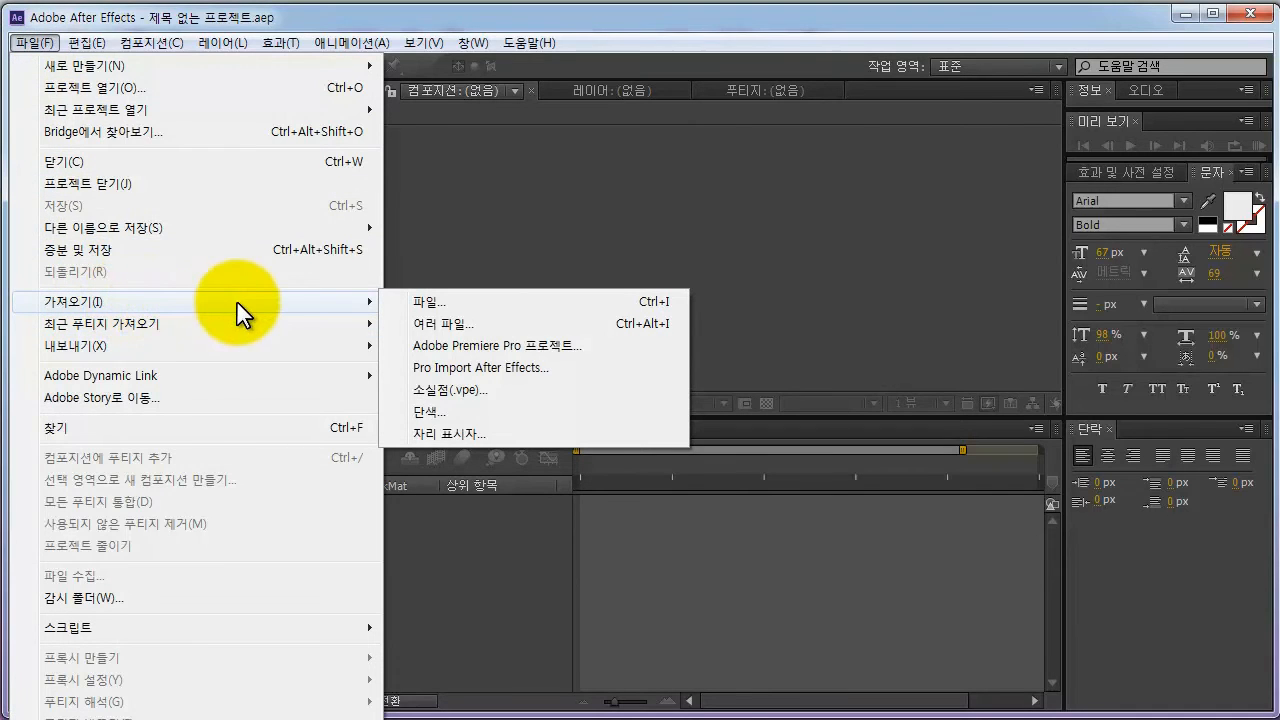
{"action": "left_click", "coordinate": [463, 309]}
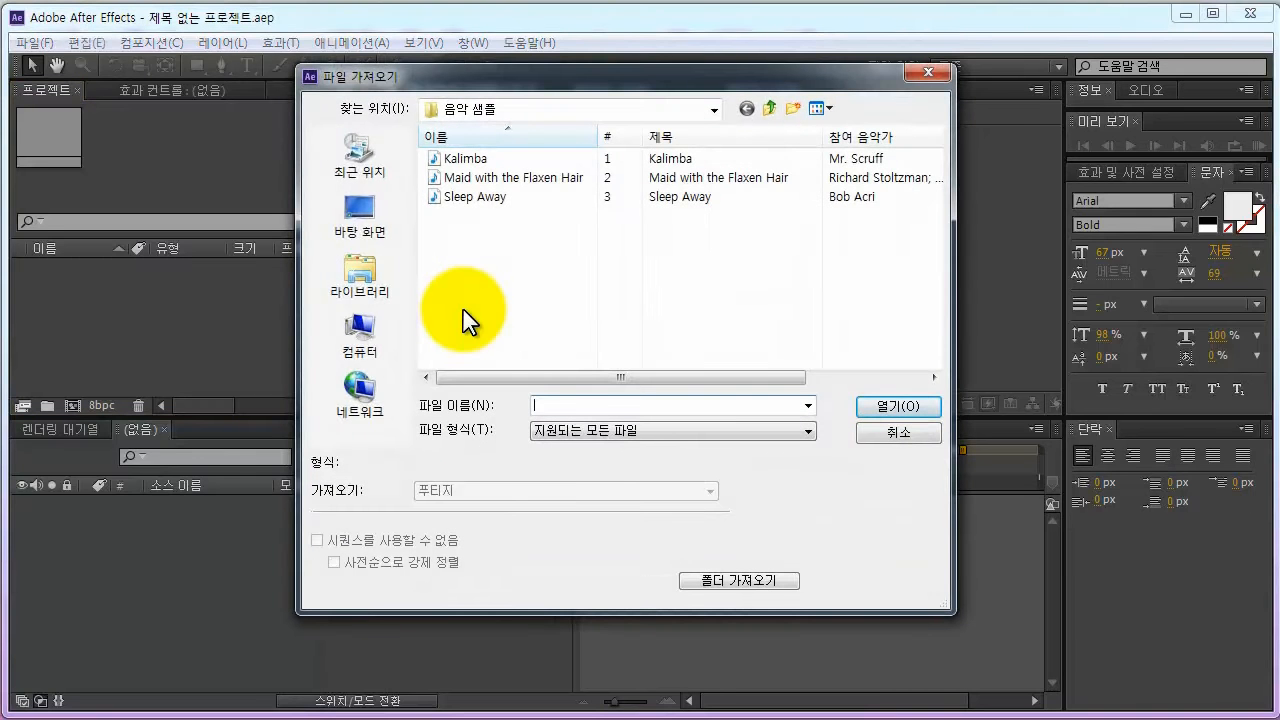
{"action": "left_click", "coordinate": [360, 218]}
{"action": "double_click", "coordinate": [438, 184]}
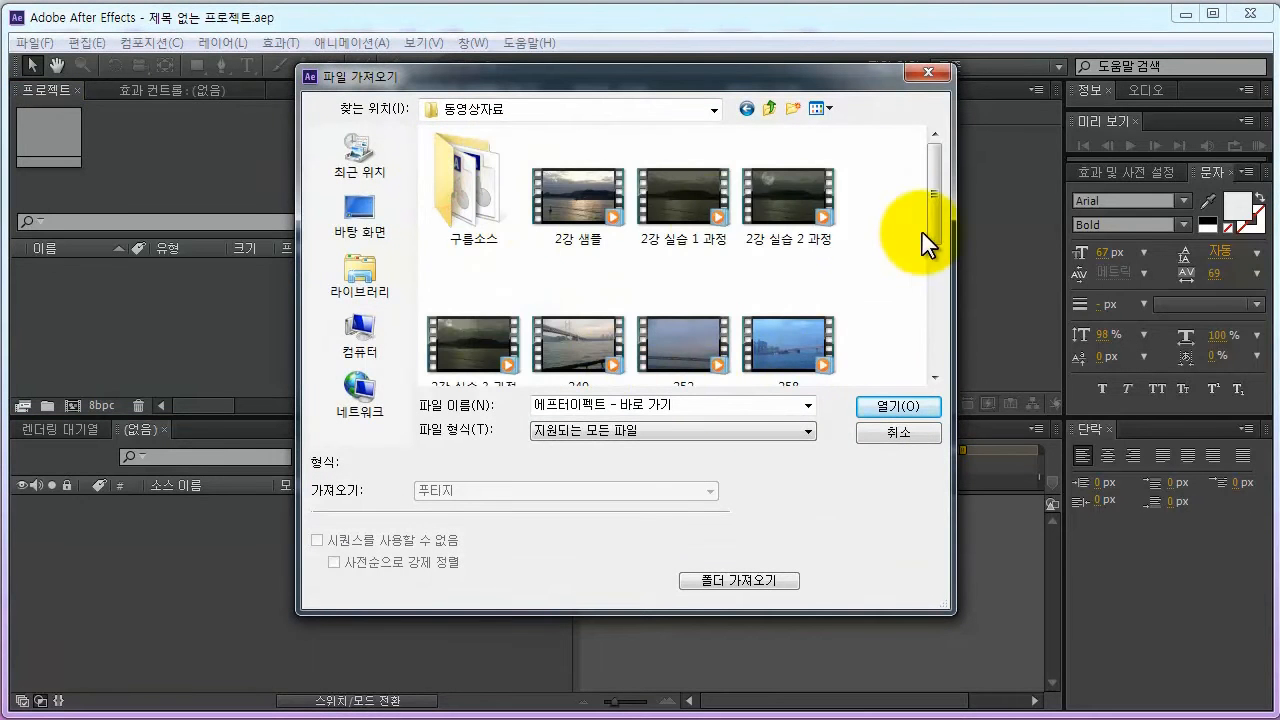
{"action": "left_click_drag", "start_coordinate": [938, 224], "coordinate": [937, 321]}
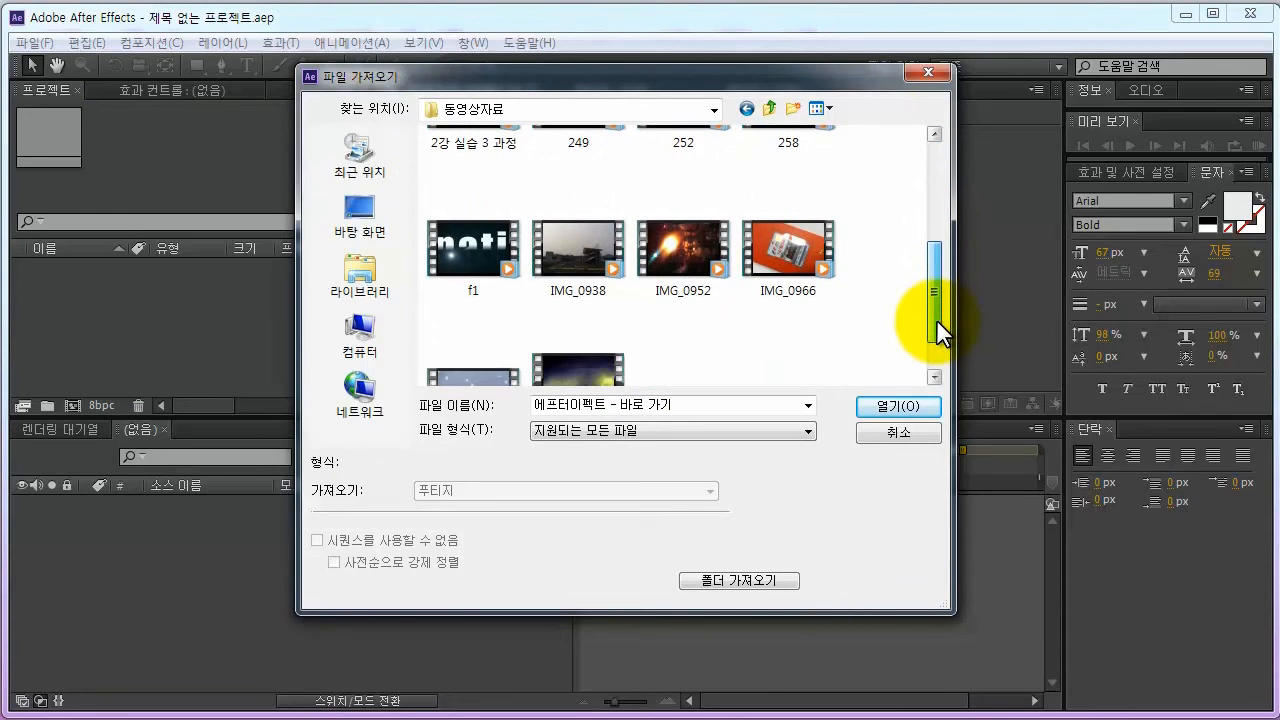
{"action": "left_click", "coordinate": [792, 296]}
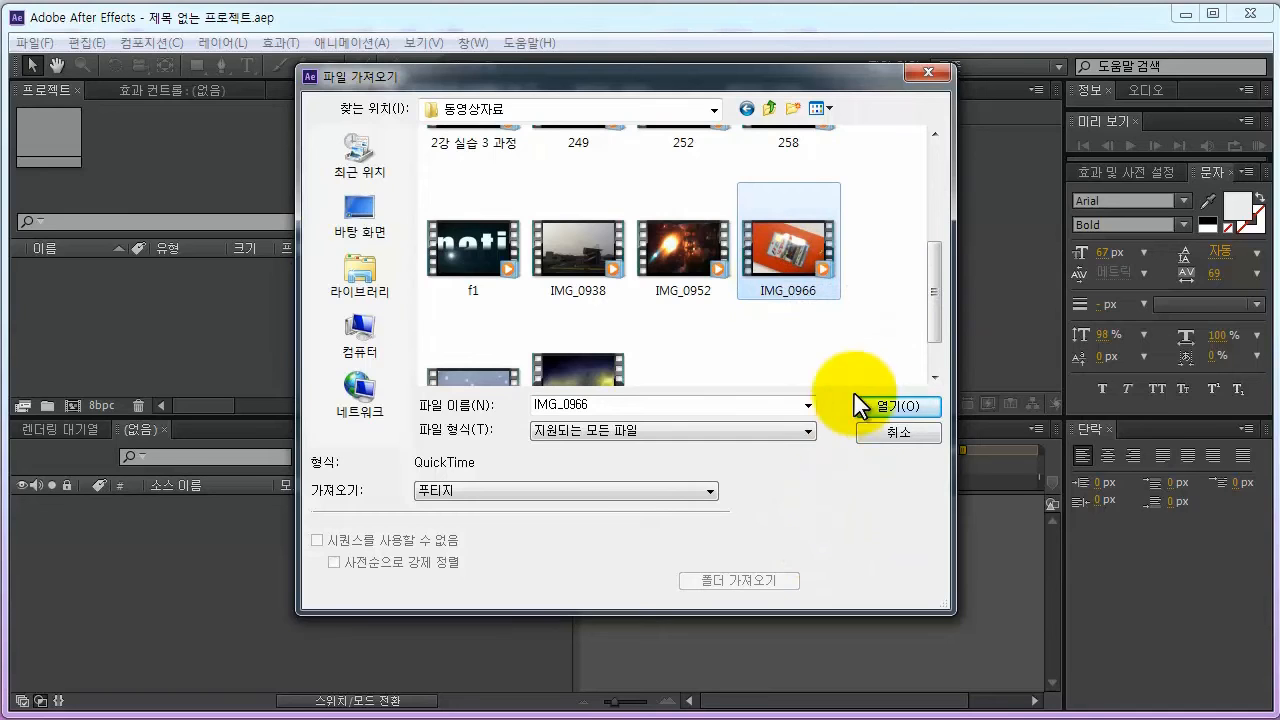
{"action": "left_click", "coordinate": [880, 404]}
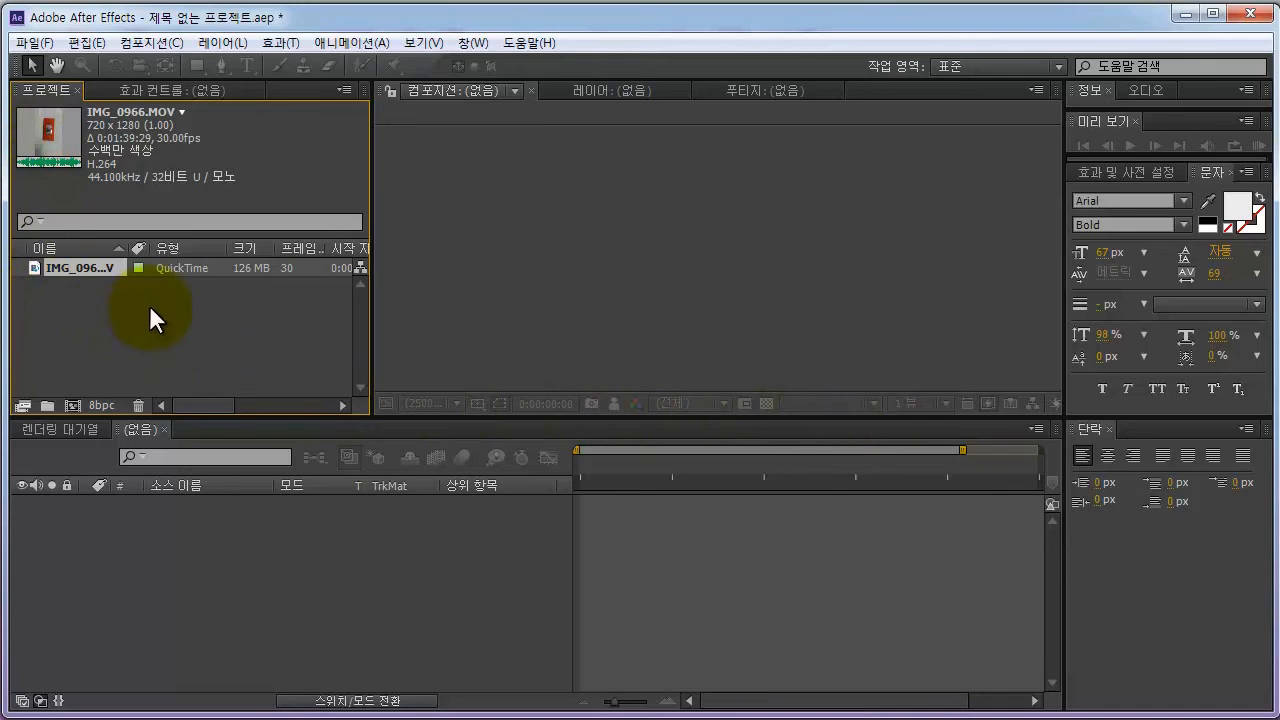
Step: Open the IMG_0966.MOV footage for preview and scrub through it from start to end
{"action": "double_click", "coordinate": [28, 266]}
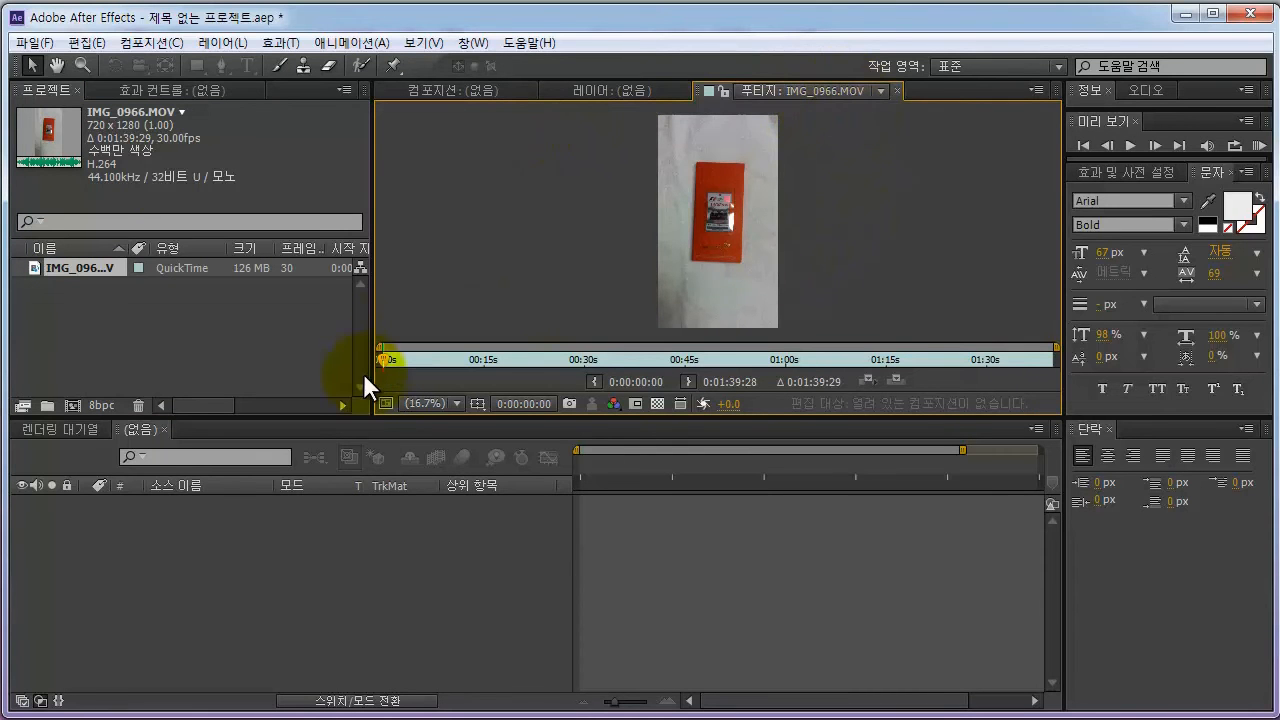
{"action": "left_click_drag", "start_coordinate": [386, 357], "coordinate": [1062, 355]}
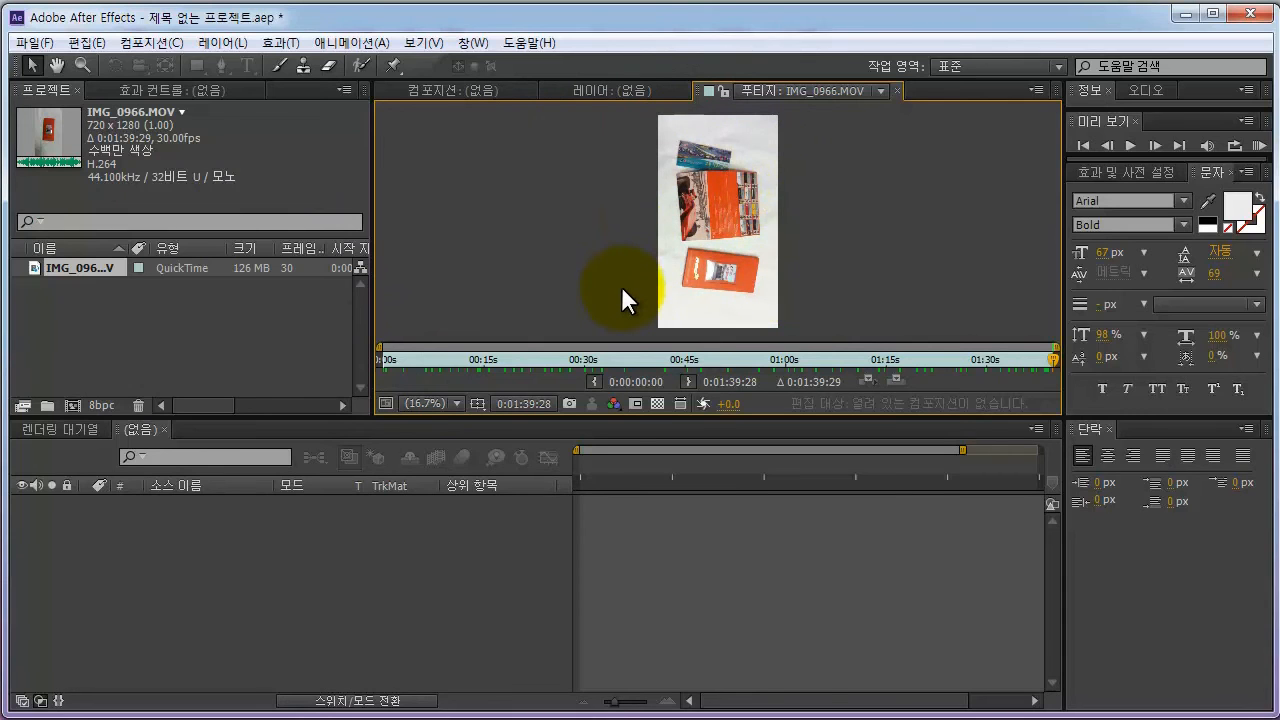
{"action": "left_click", "coordinate": [147, 332]}
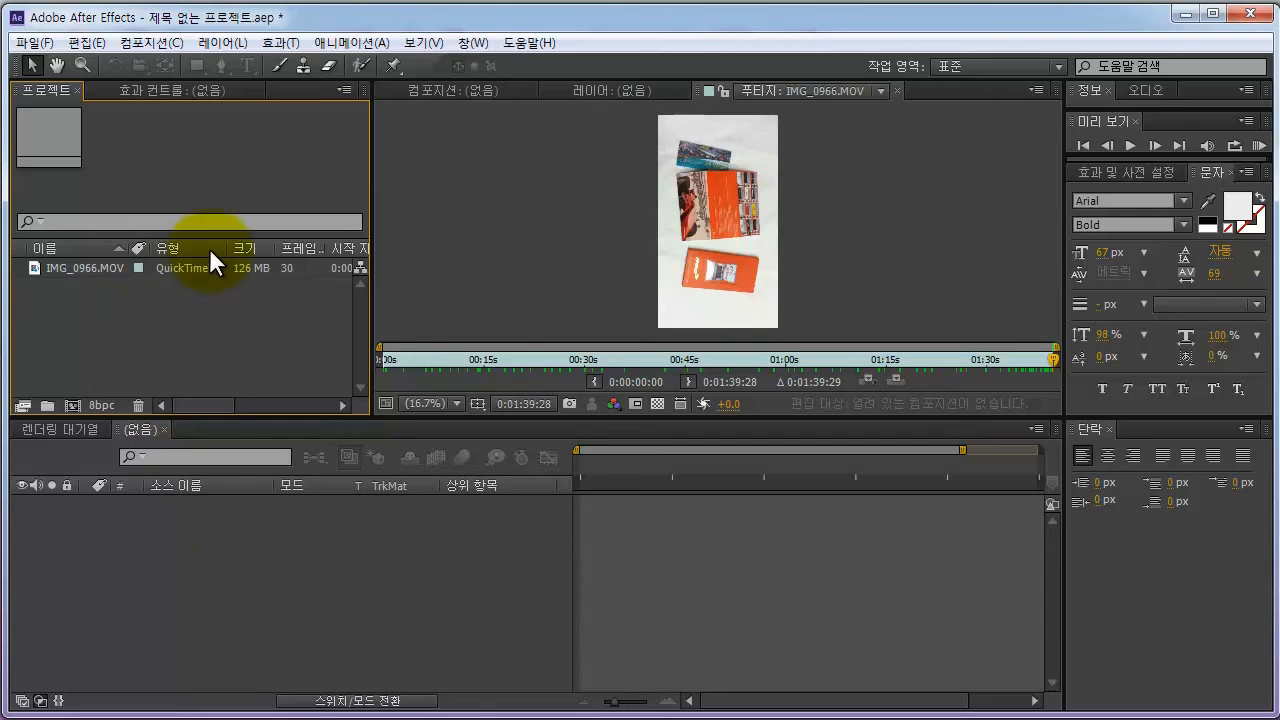
Step: Start a new composition and name it 동영상 편집
{"action": "left_click", "coordinate": [147, 43]}
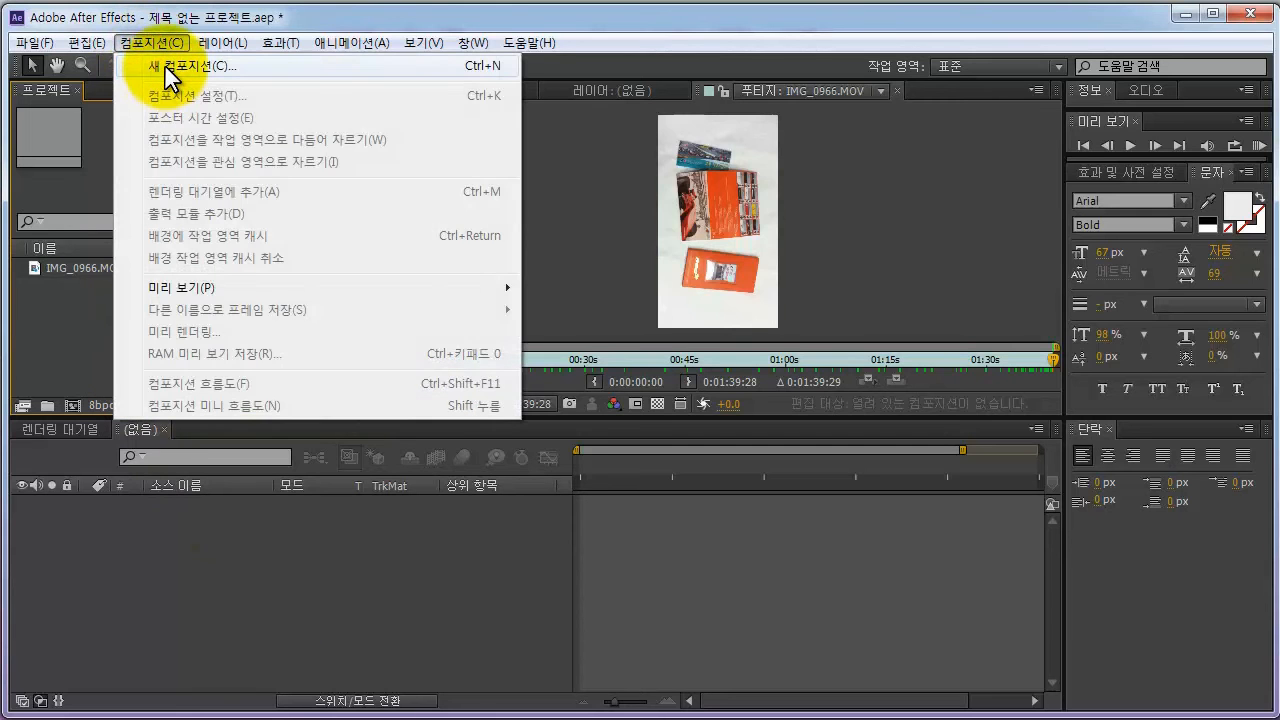
{"action": "left_click", "coordinate": [166, 70]}
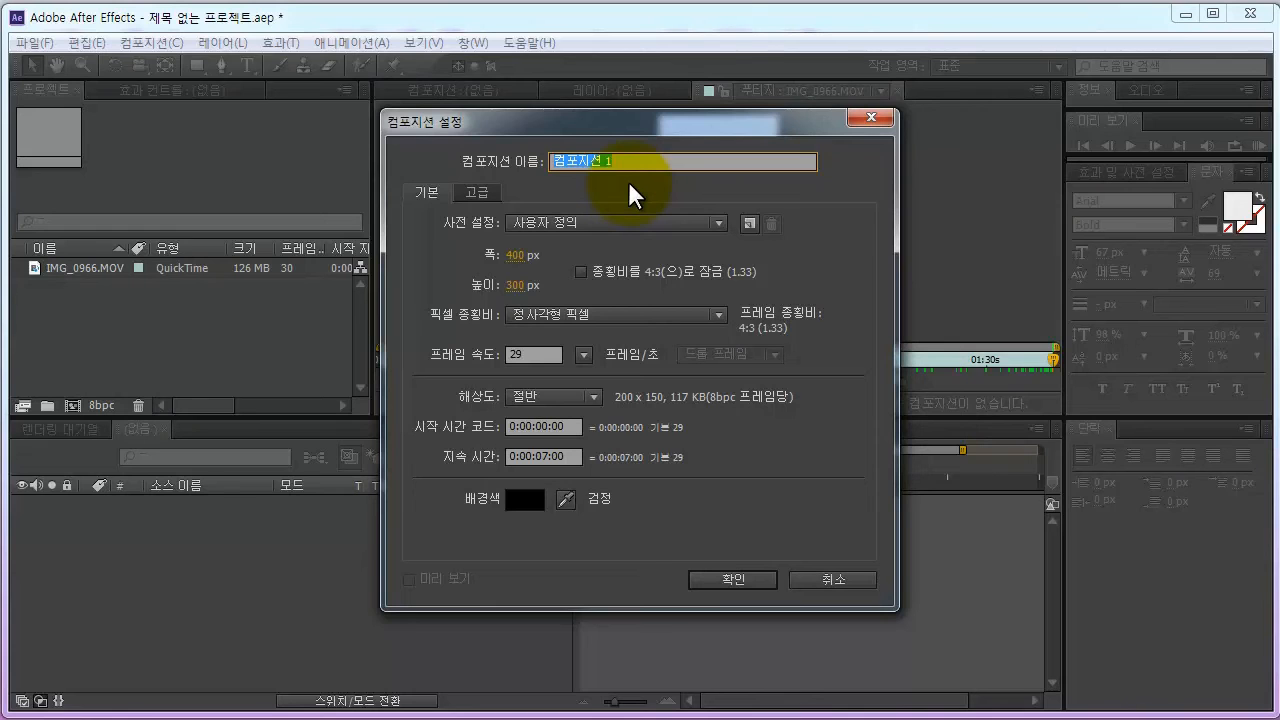
{"action": "key", "text": "BackSpace"}
{"action": "type", "text": "동영사ㅇ"}
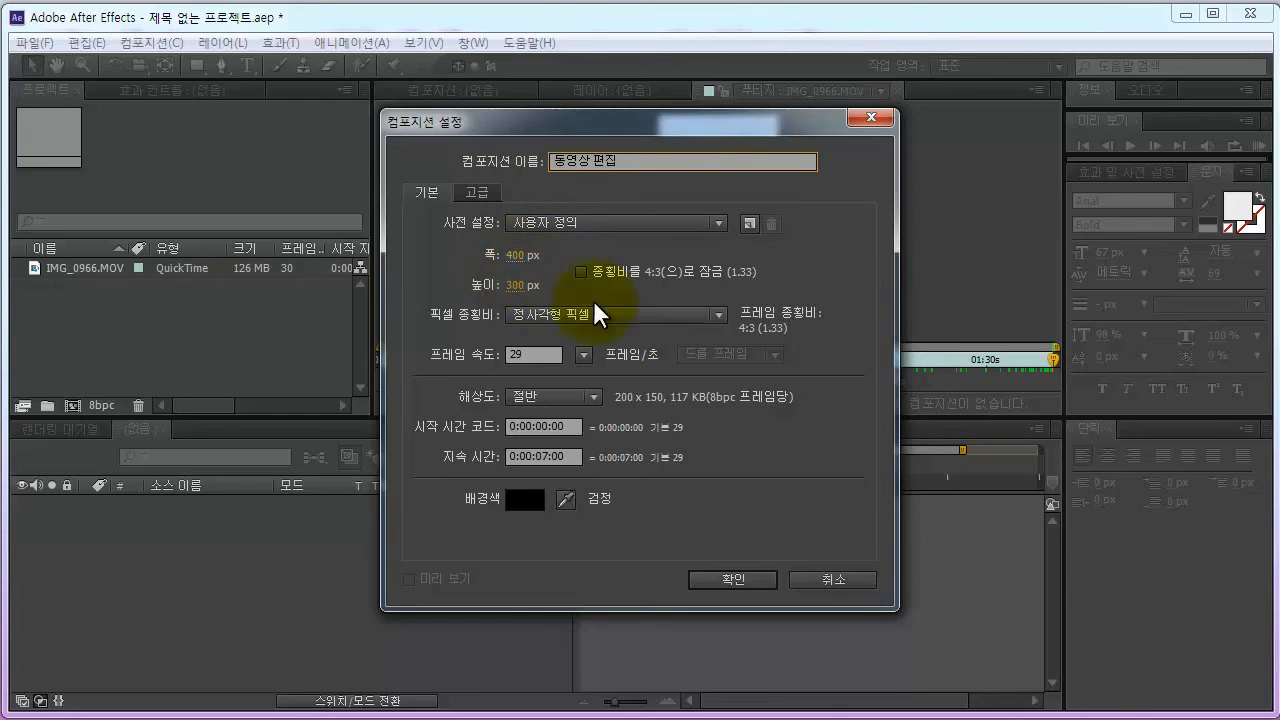
Step: Set the composition size to 1280 px wide by 760 px high and lock its aspect ratio
{"action": "left_click", "coordinate": [521, 257]}
{"action": "left_click", "coordinate": [520, 257]}
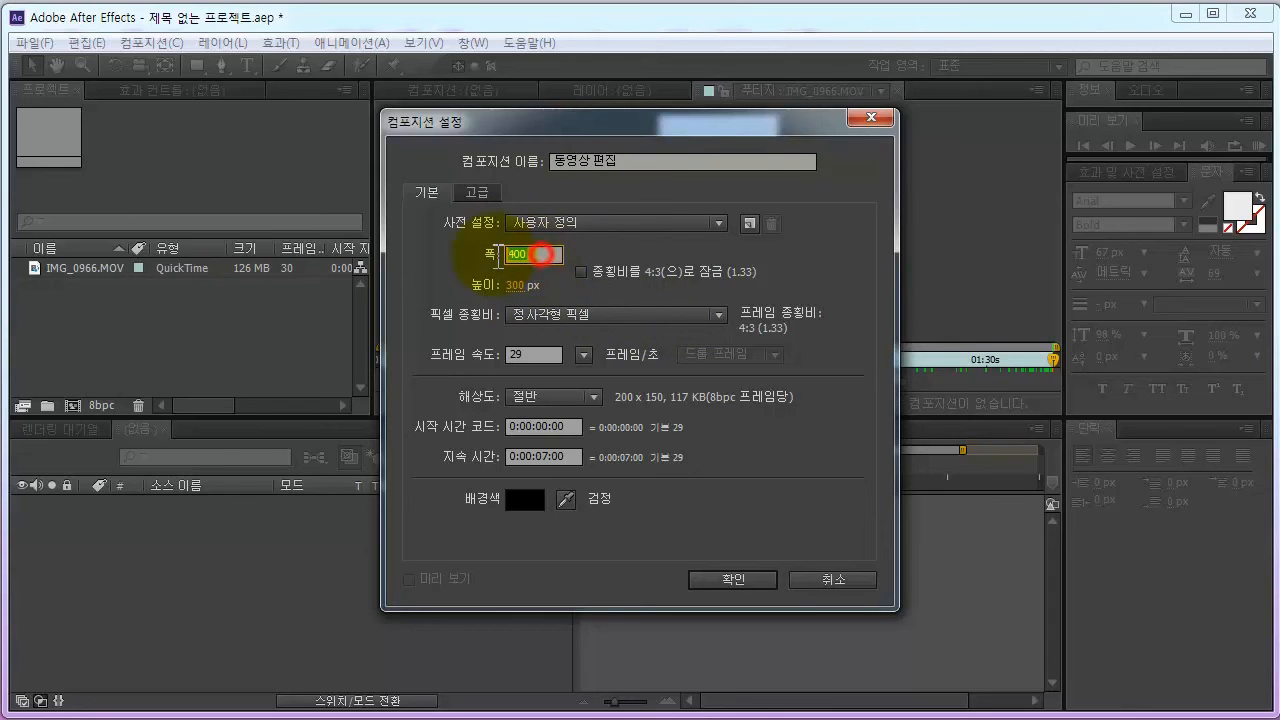
{"action": "type", "text": "1280"}
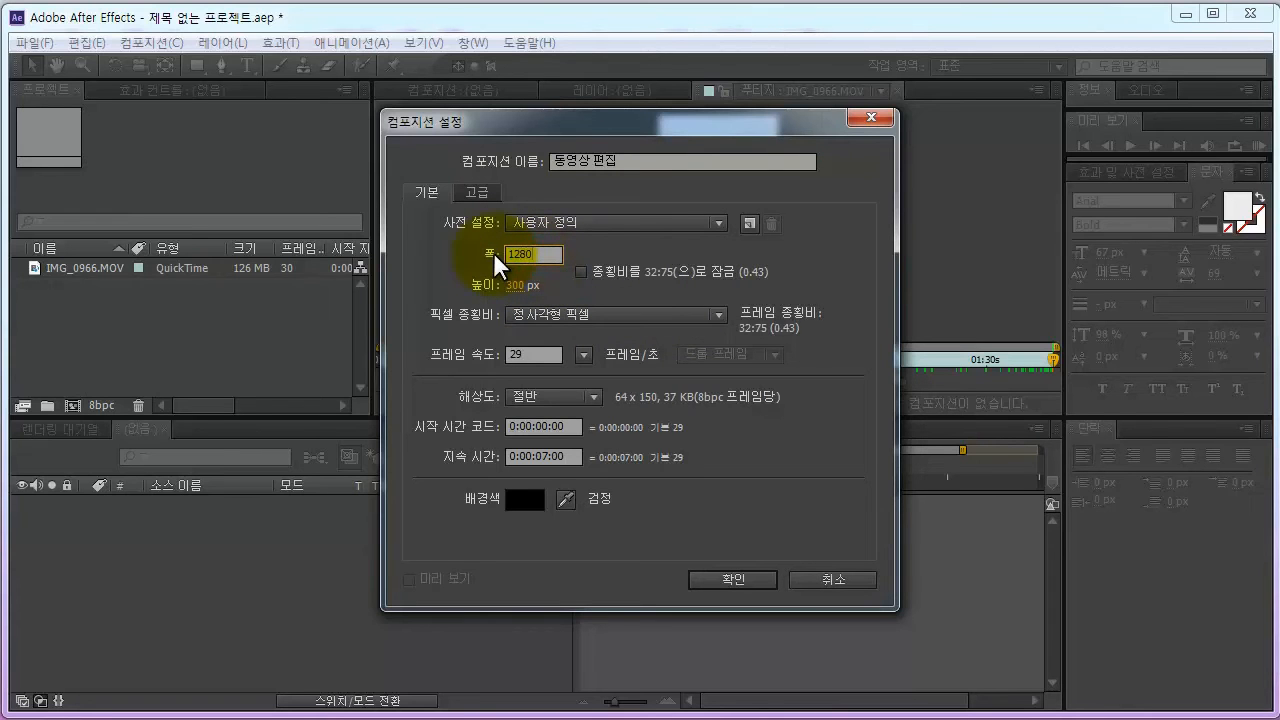
{"action": "left_click", "coordinate": [520, 285]}
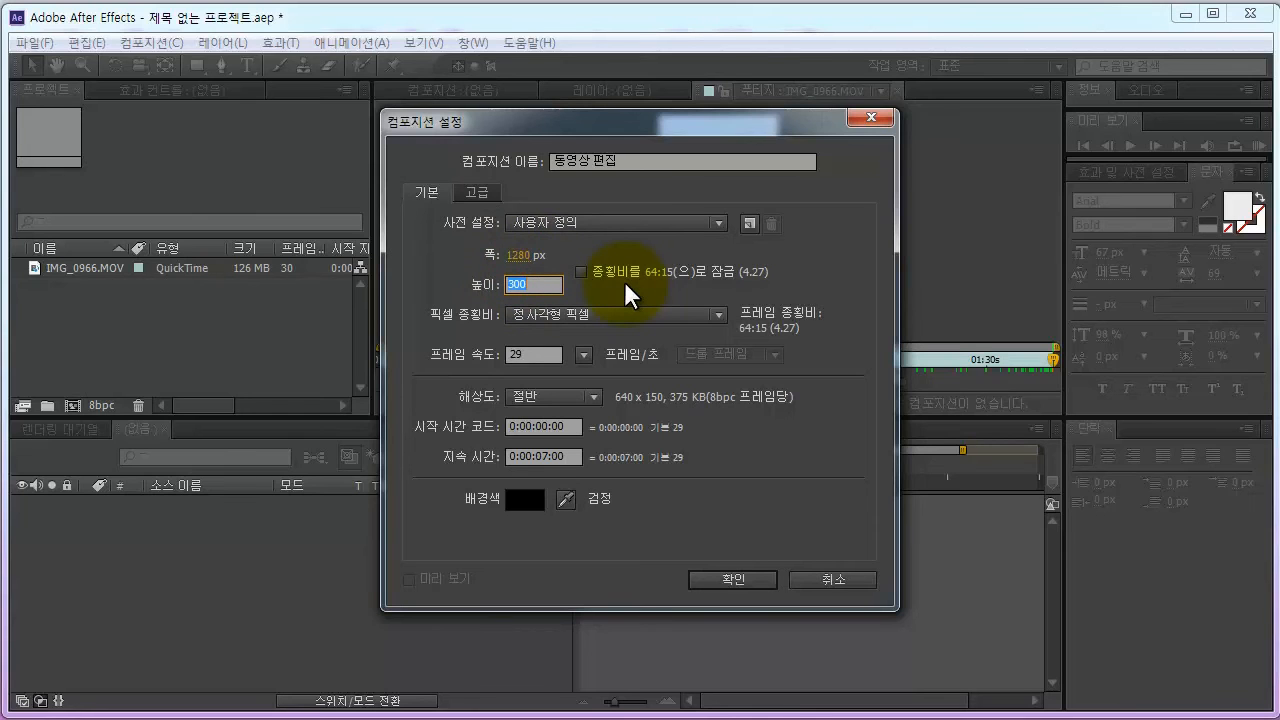
{"action": "type", "text": "760"}
{"action": "left_click", "coordinate": [581, 271]}
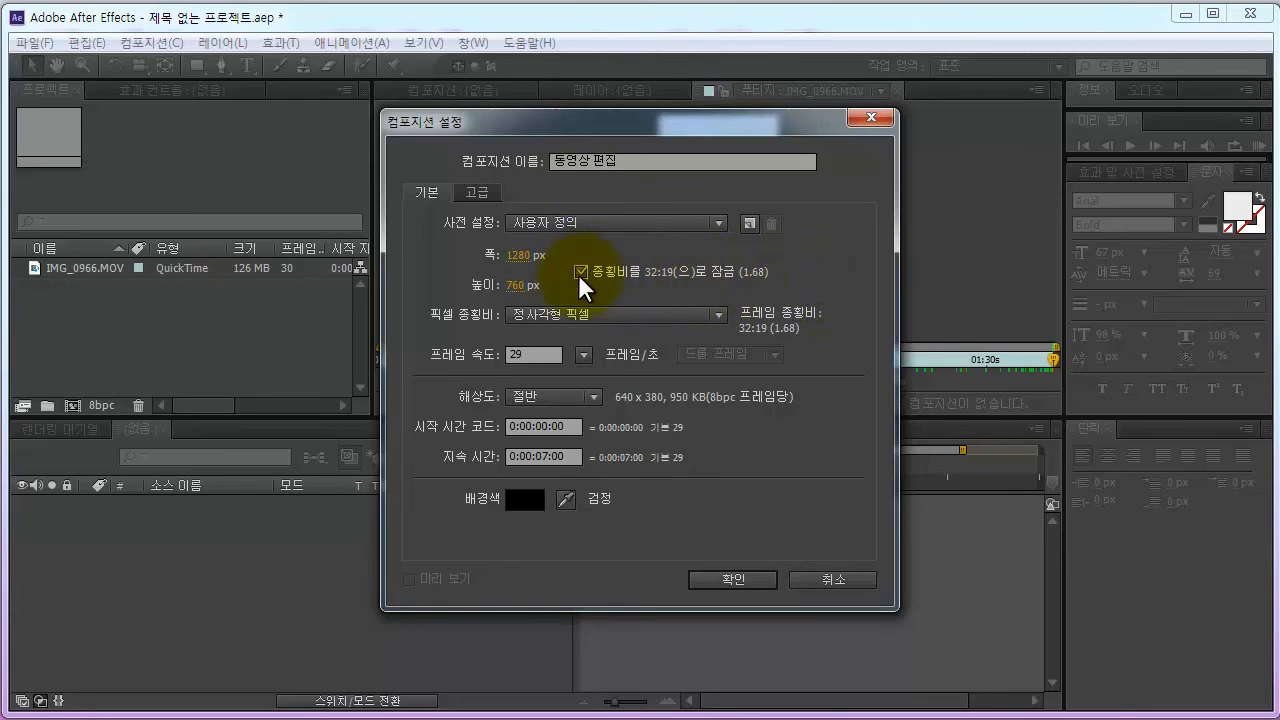
Step: Try scaling the composition width with the ratio locked, and set the size to 1260 px wide by 720 px high
{"action": "left_click_drag", "start_coordinate": [521, 266], "coordinate": [425, 264]}
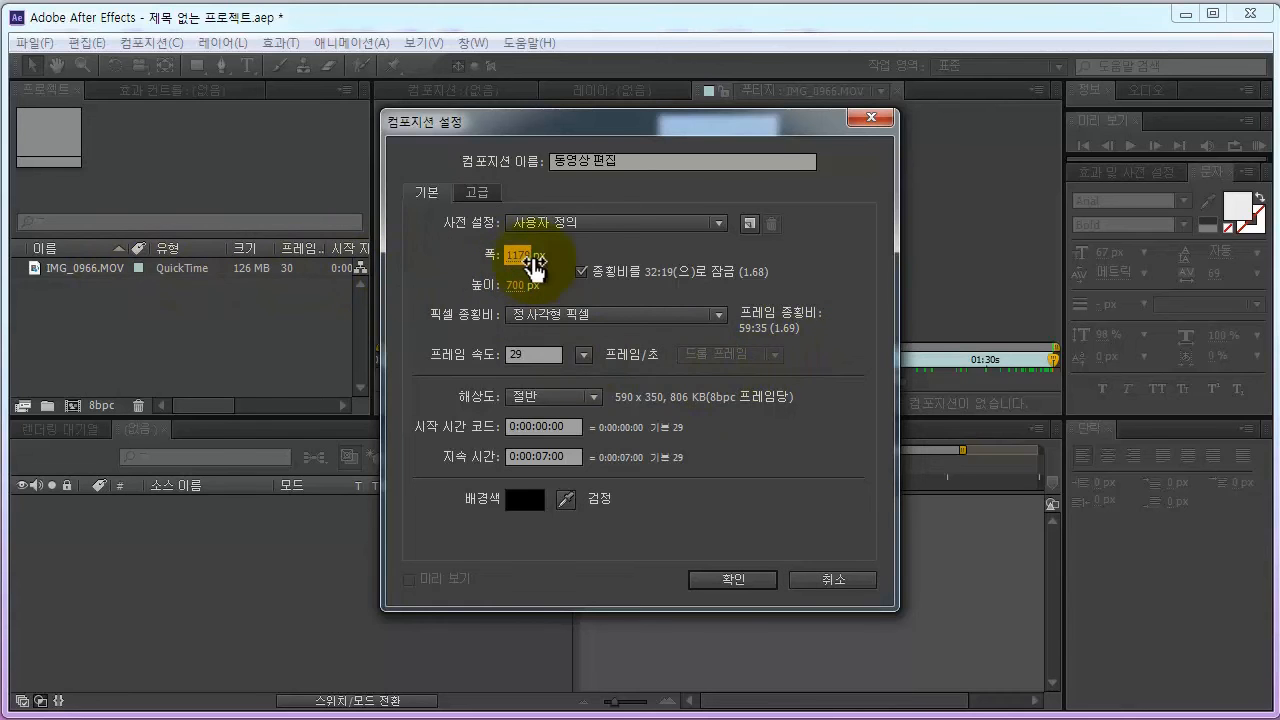
{"action": "left_click_drag", "start_coordinate": [514, 257], "coordinate": [541, 260]}
{"action": "left_click", "coordinate": [541, 260]}
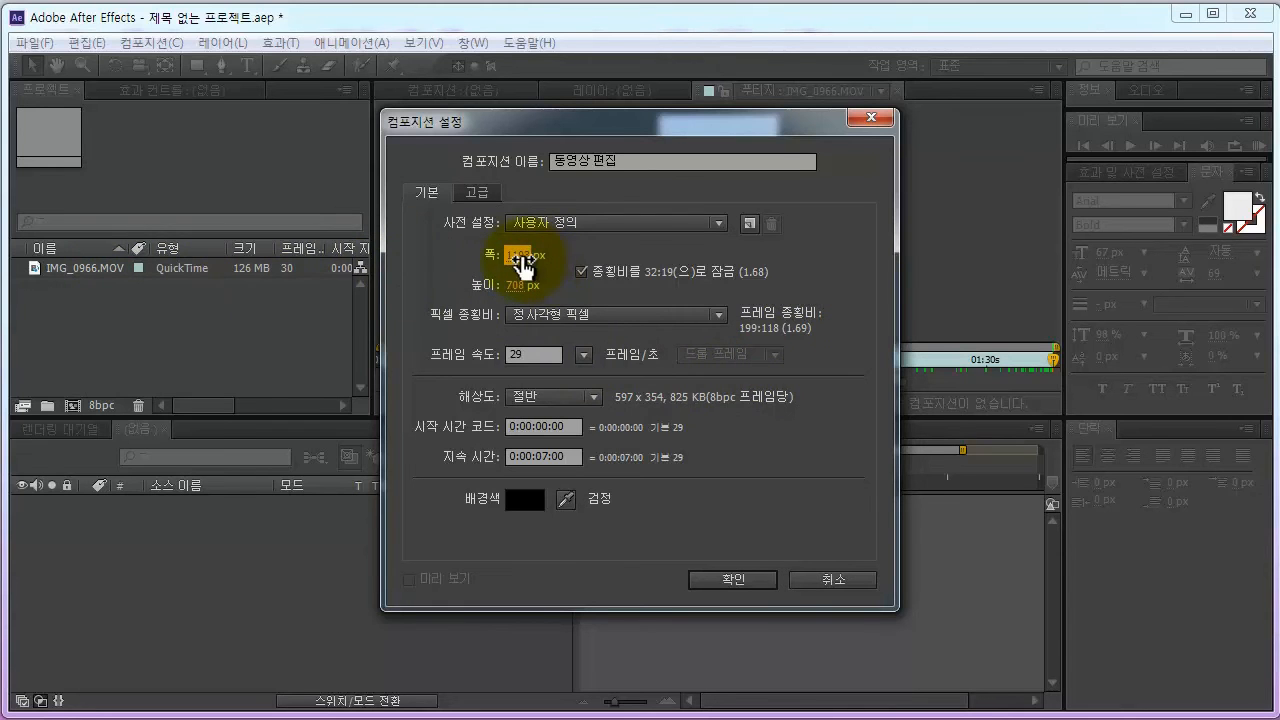
{"action": "type", "text": "1260"}
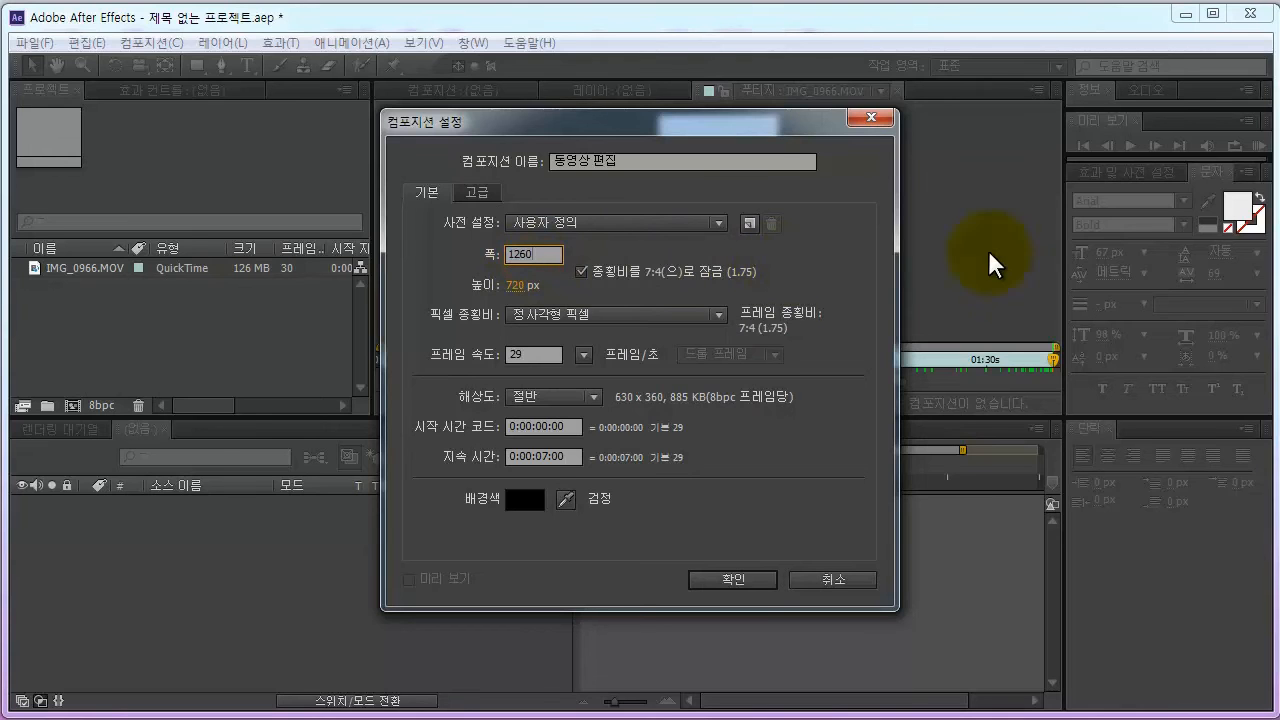
{"action": "left_click", "coordinate": [805, 268]}
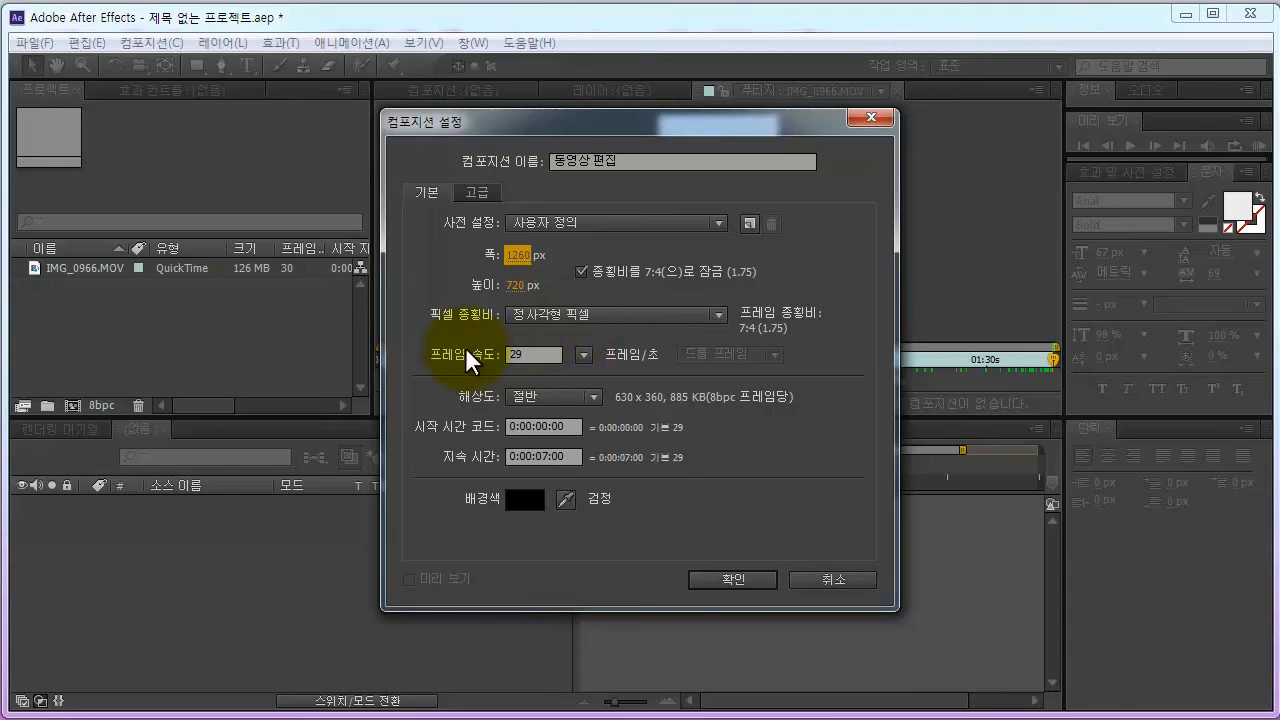
Step: Set the composition's frame rate to 30 and its start timecode to 0:00:00:01
{"action": "double_click", "coordinate": [539, 354]}
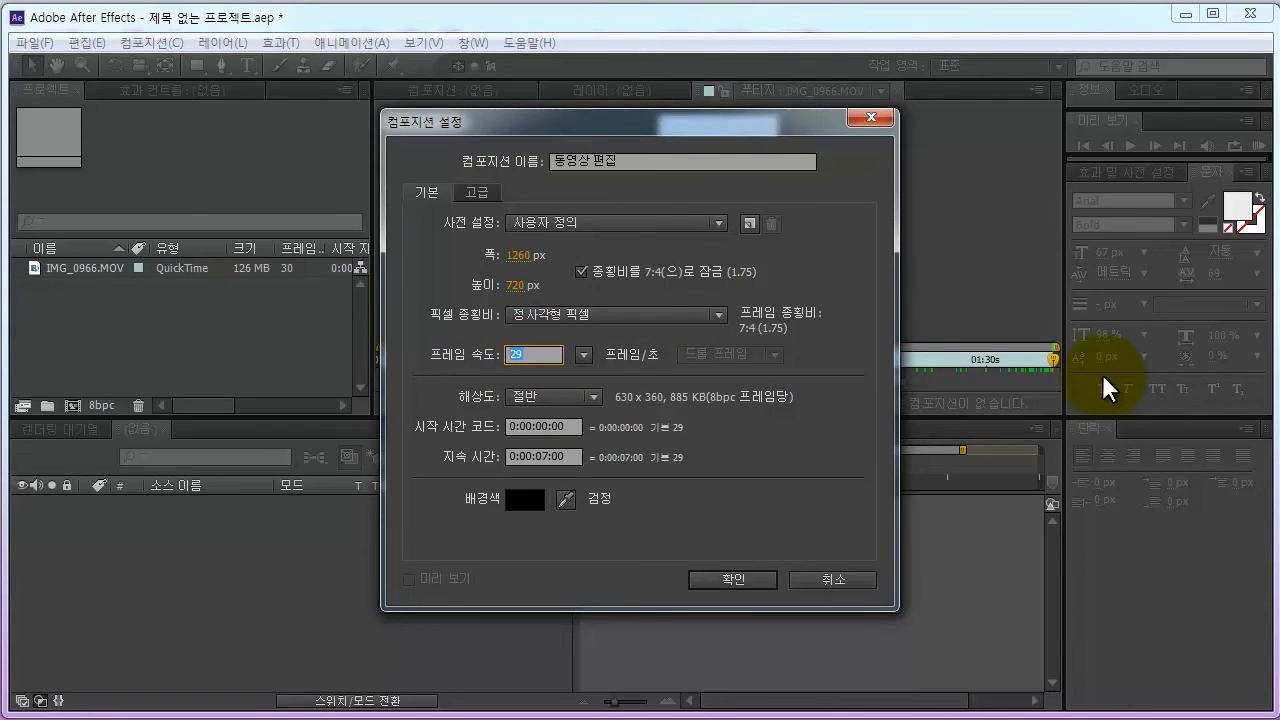
{"action": "type", "text": "30"}
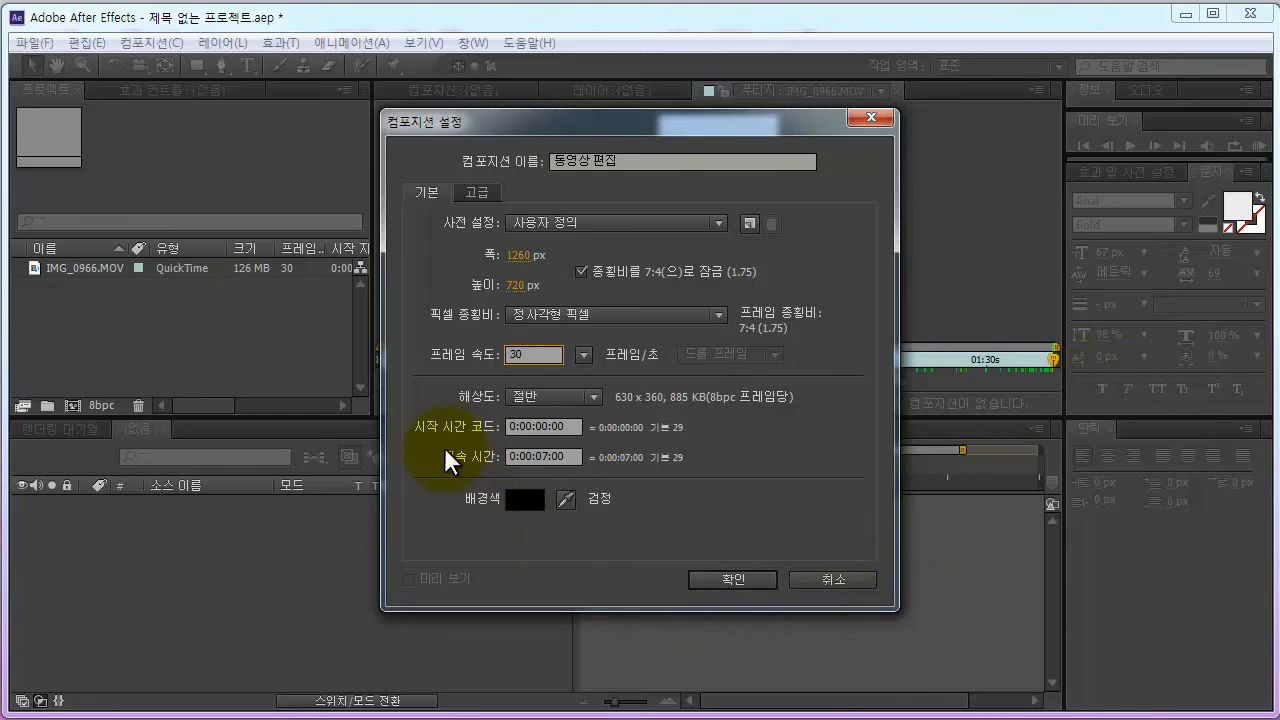
{"action": "left_click", "coordinate": [573, 428]}
{"action": "key", "text": "BackSpace"}
{"action": "type", "text": "1"}
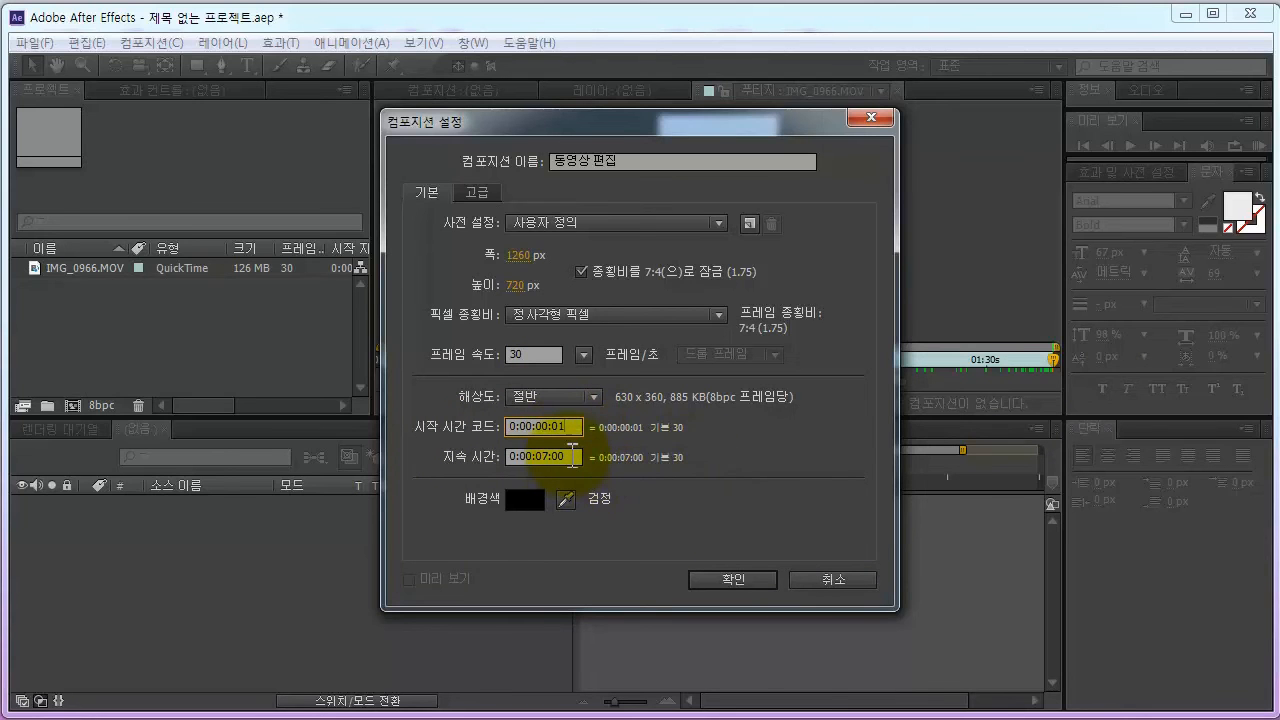
Step: Set the composition's duration to 0:01:30:00 and create the composition
{"action": "left_click", "coordinate": [570, 455]}
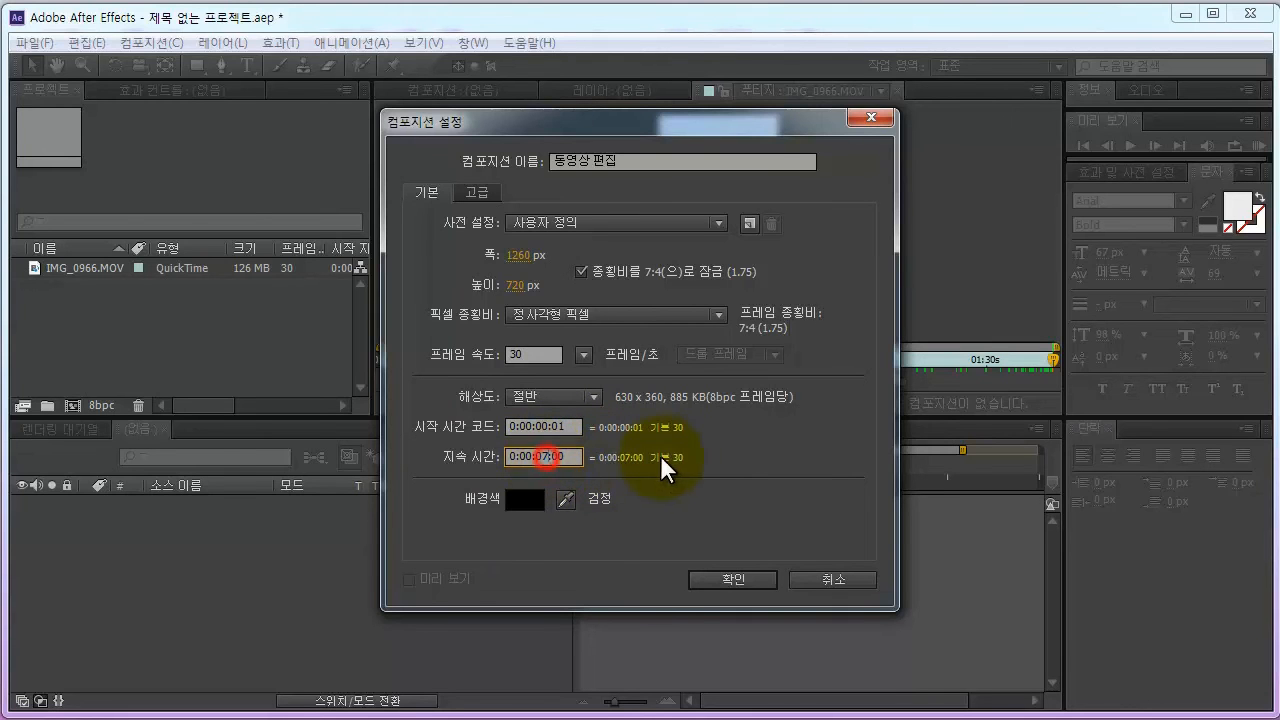
{"action": "key", "text": "BackSpace"}
{"action": "key", "text": "BackSpace"}
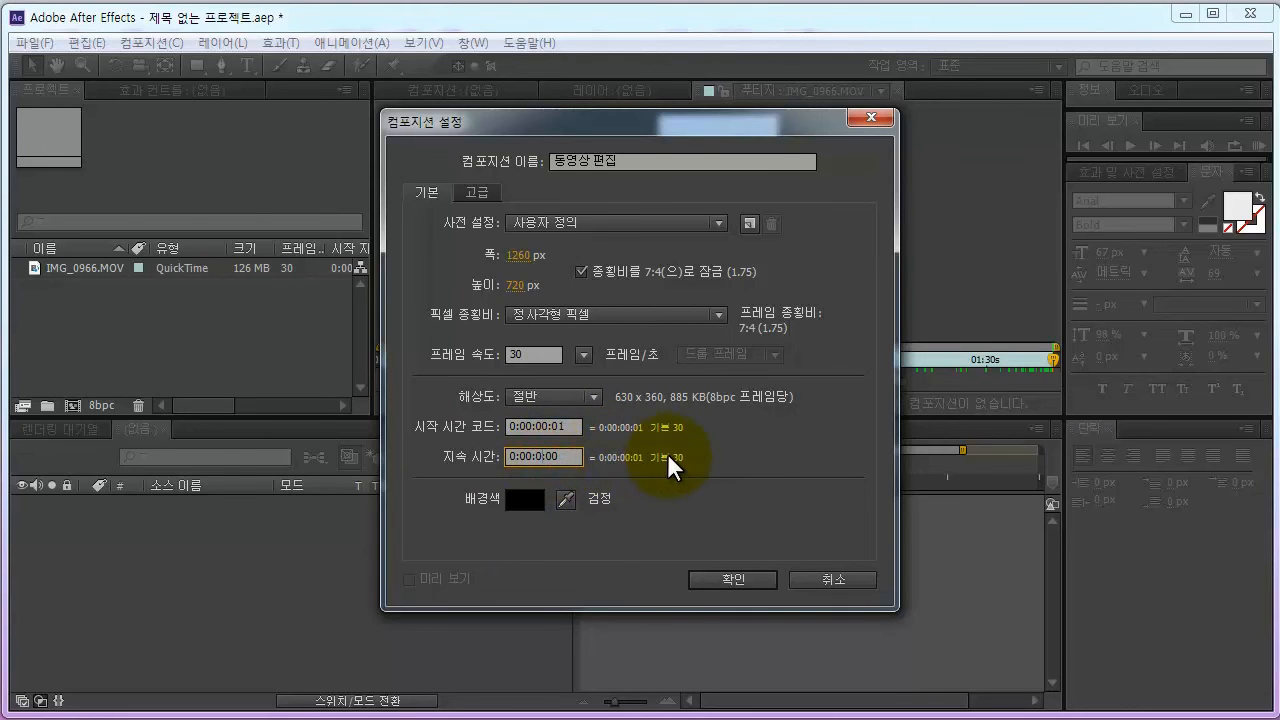
{"action": "type", "text": "30"}
{"action": "left_click", "coordinate": [532, 456]}
{"action": "key", "text": "BackSpace"}
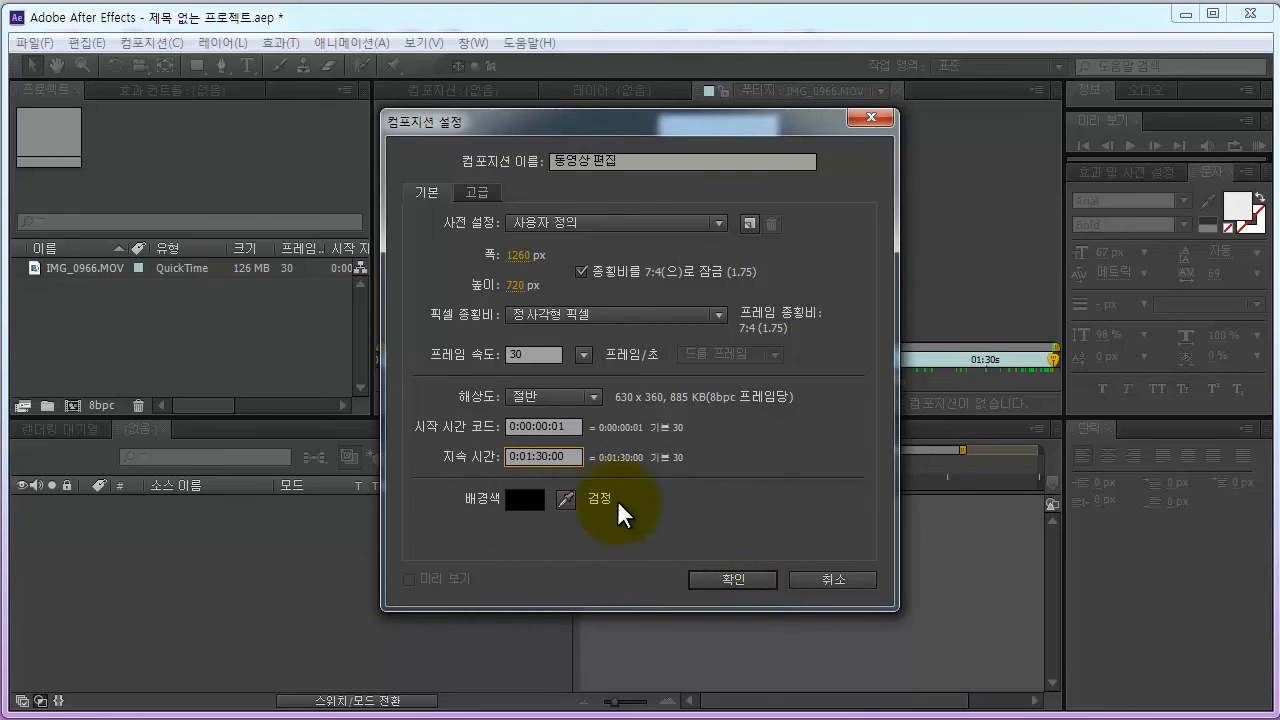
{"action": "left_click", "coordinate": [742, 575]}
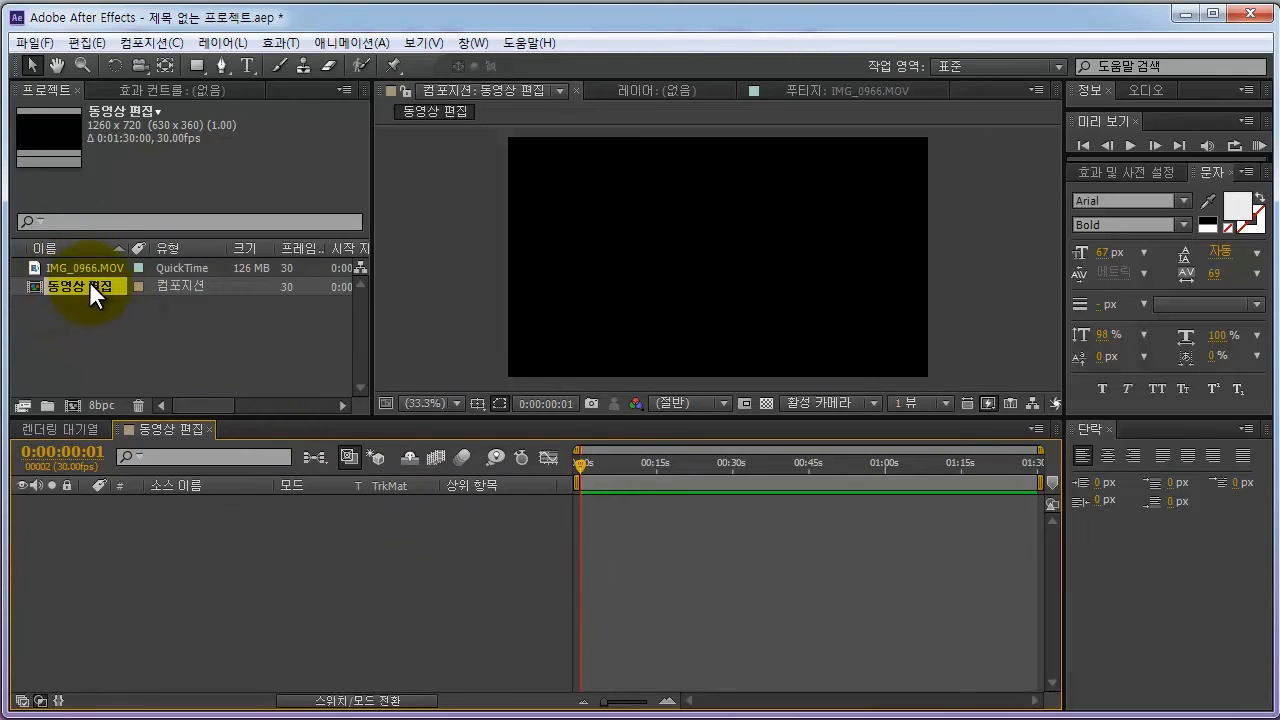
Step: Add the IMG_0966.MOV footage as a layer in the 동영상 편집 composition's timeline
{"action": "left_click", "coordinate": [40, 266]}
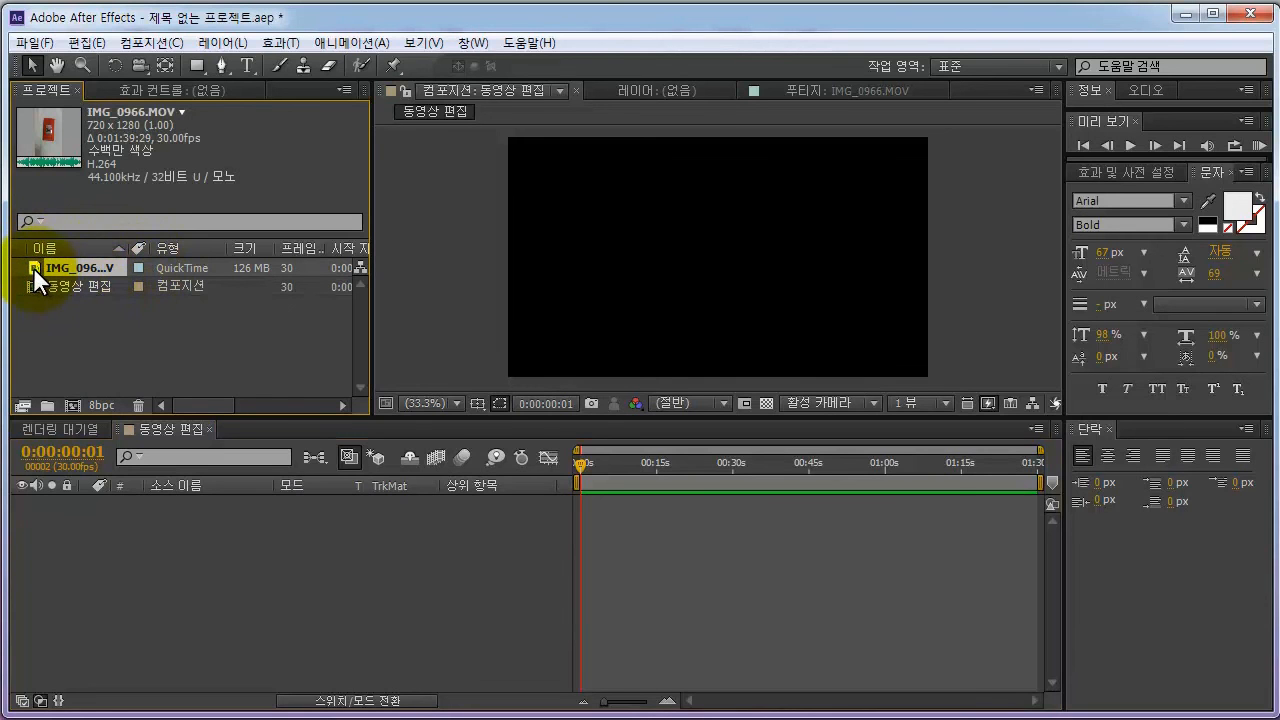
{"action": "left_click_drag", "start_coordinate": [33, 266], "coordinate": [145, 572]}
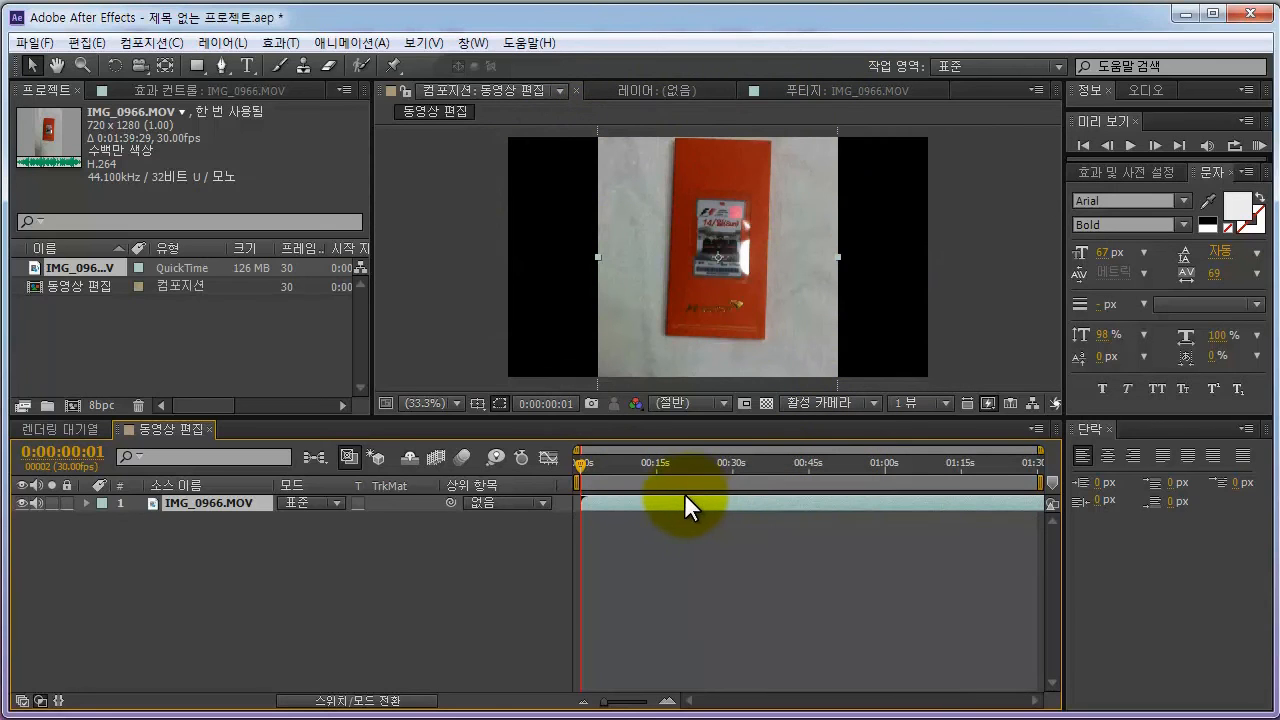
Step: Reduce the composition view to 12.5% and shift the IMG_0966.MOV clip slightly off its centred position
{"action": "left_click", "coordinate": [454, 402]}
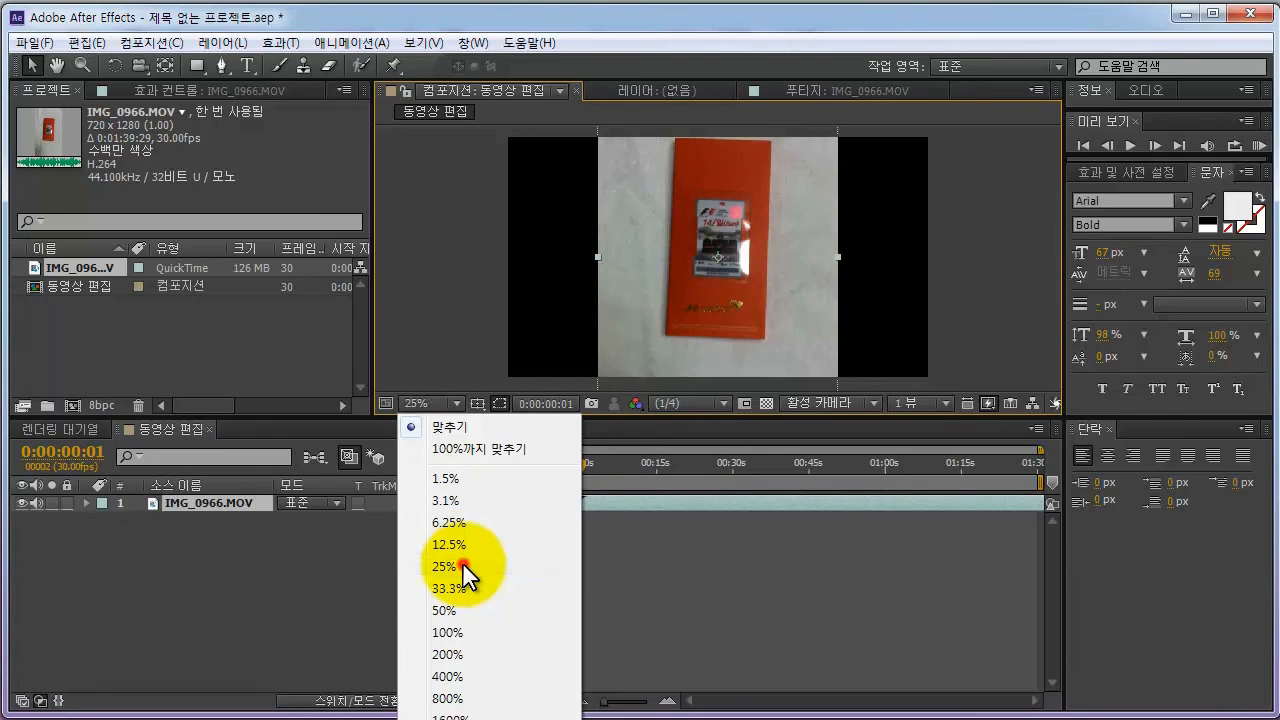
{"action": "left_click", "coordinate": [462, 562]}
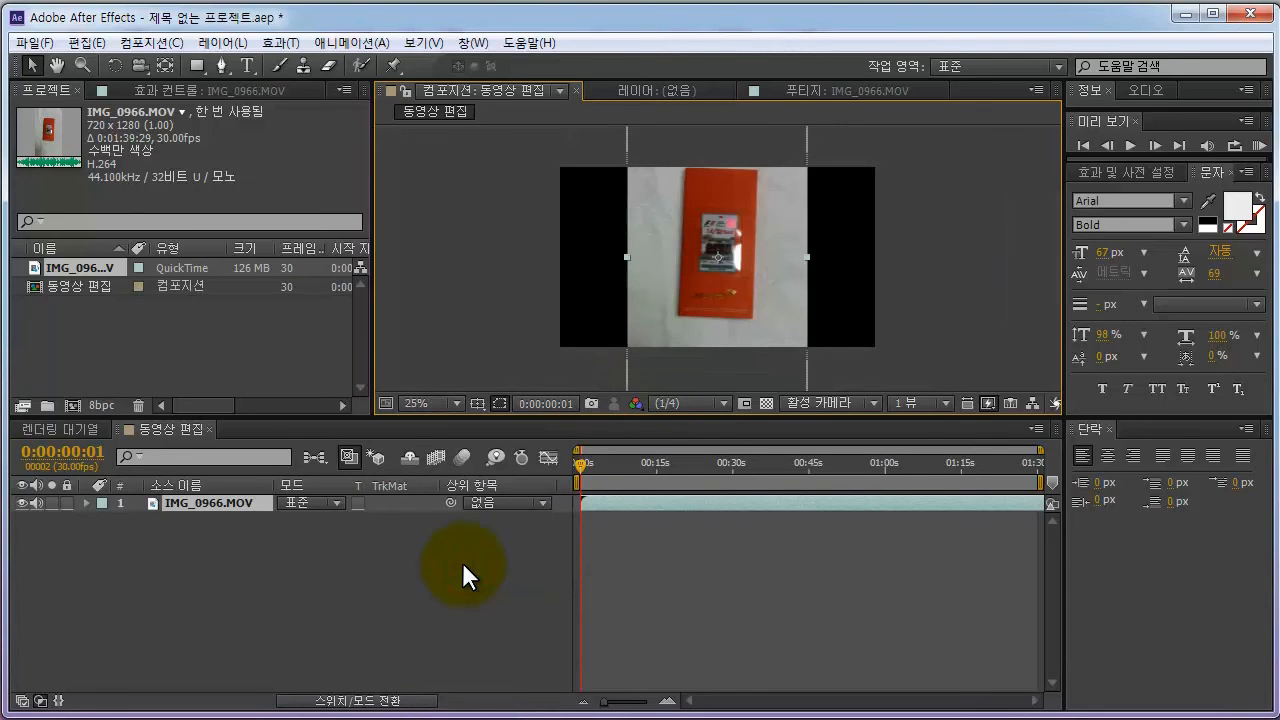
{"action": "left_click", "coordinate": [456, 403]}
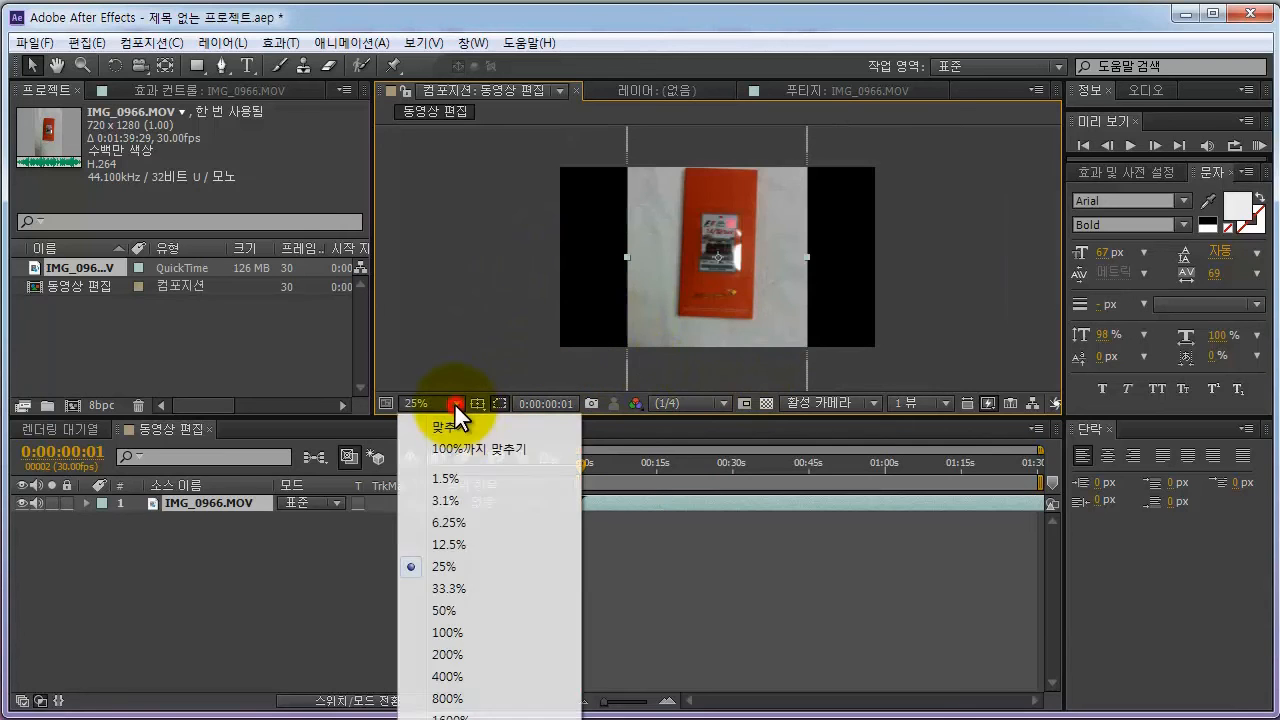
{"action": "left_click", "coordinate": [448, 545]}
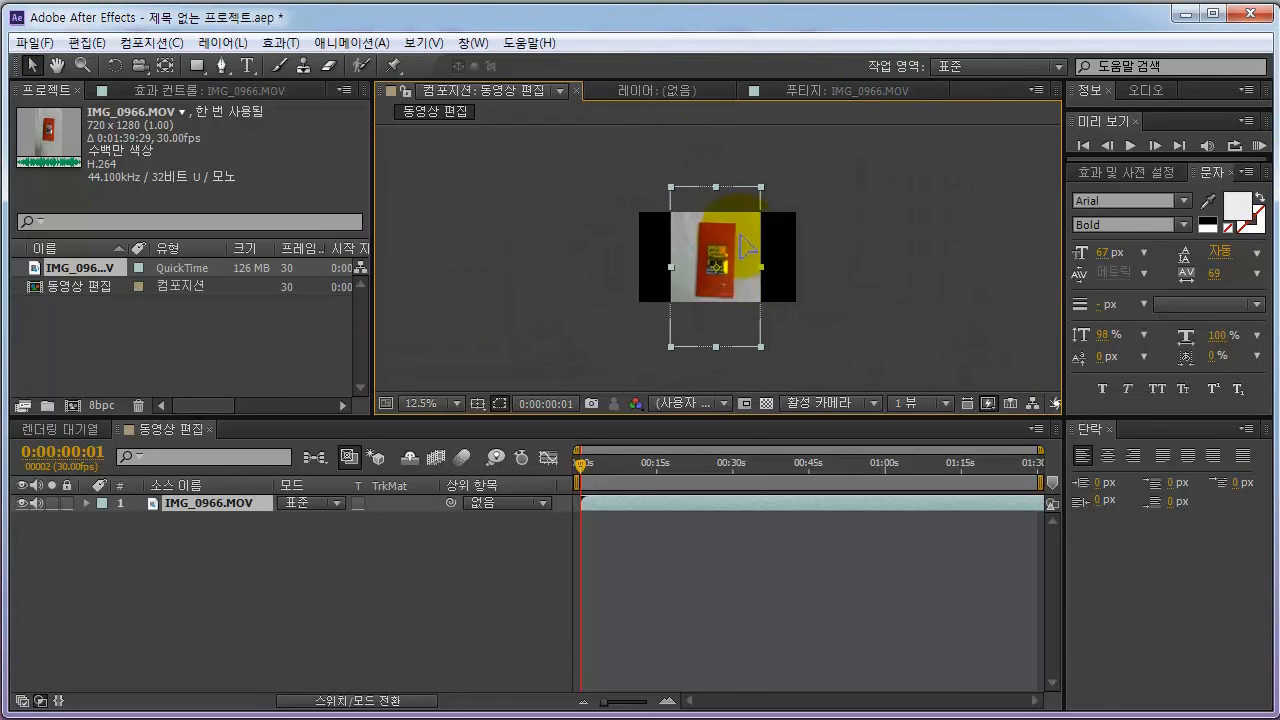
{"action": "mouse_move", "coordinate": [745, 245]}
{"action": "left_mouse_down"}
{"action": "mouse_move", "coordinate": [737, 204]}
{"action": "mouse_move", "coordinate": [742, 270]}
{"action": "mouse_move", "coordinate": [741, 241]}
{"action": "left_mouse_up"}
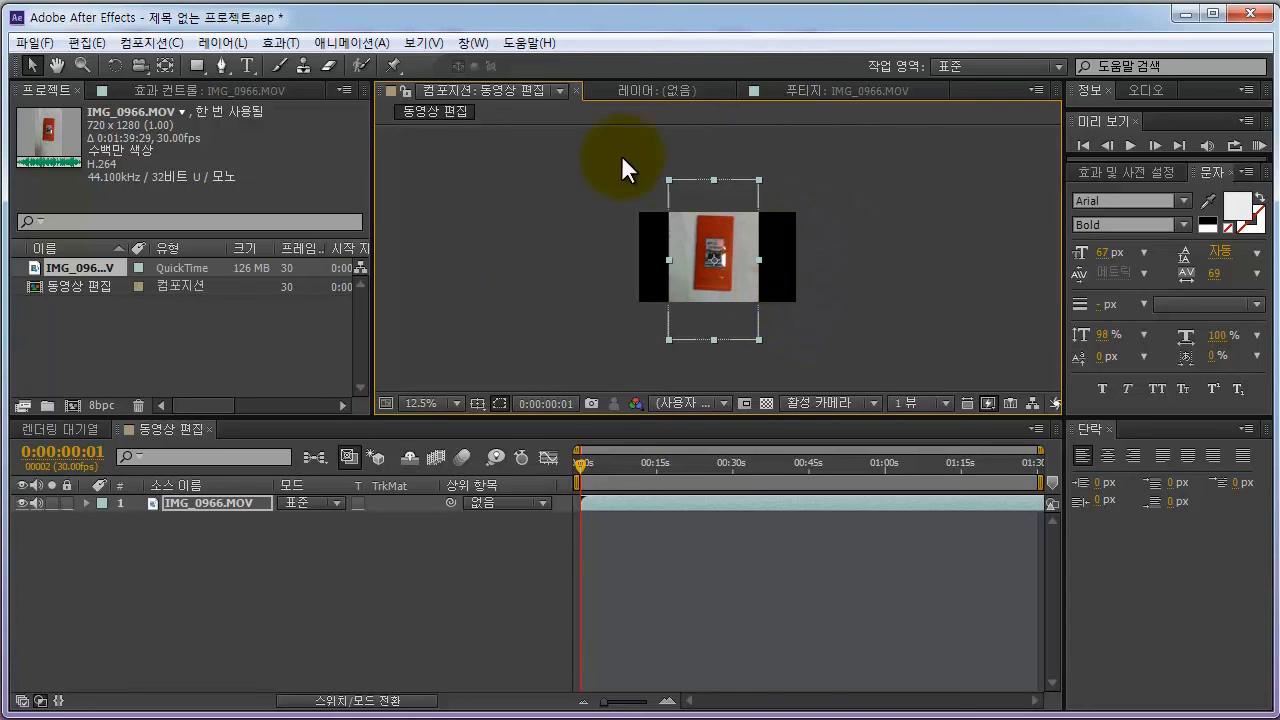
Step: Rotate the IMG_0966.MOV layer to 90° through its transform properties
{"action": "left_click", "coordinate": [87, 503]}
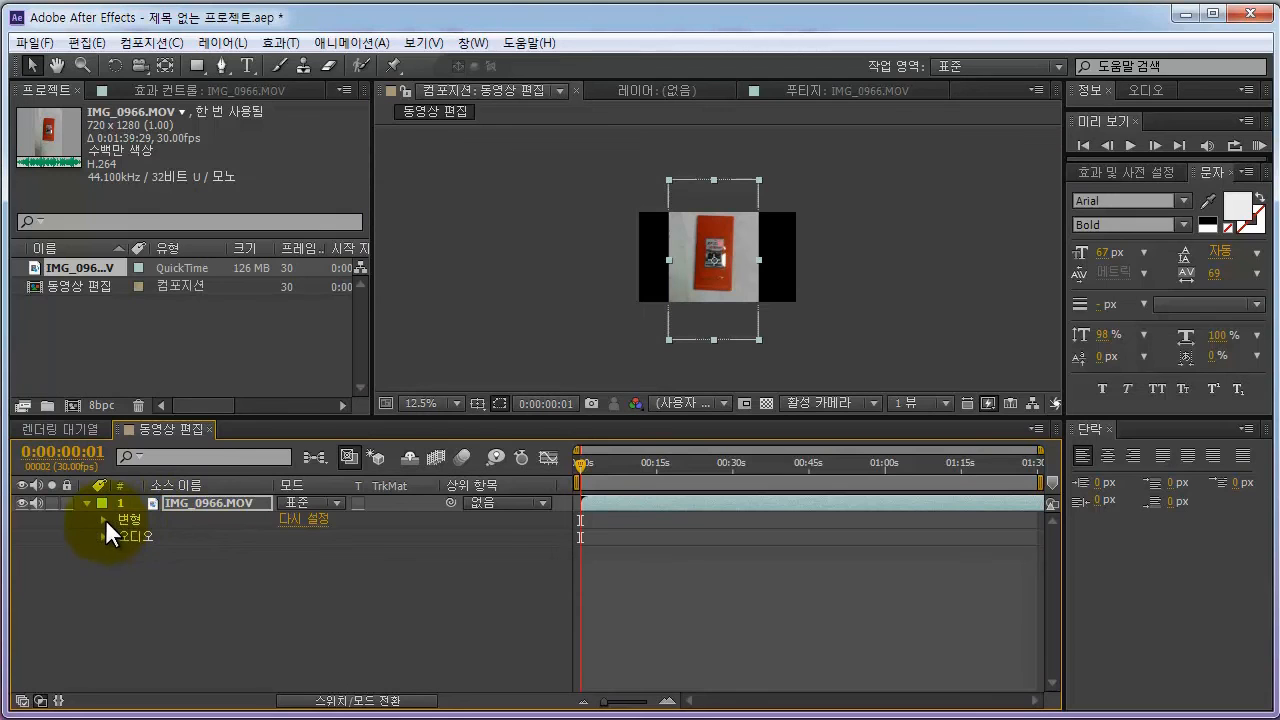
{"action": "left_click", "coordinate": [130, 520]}
{"action": "left_click", "coordinate": [104, 519]}
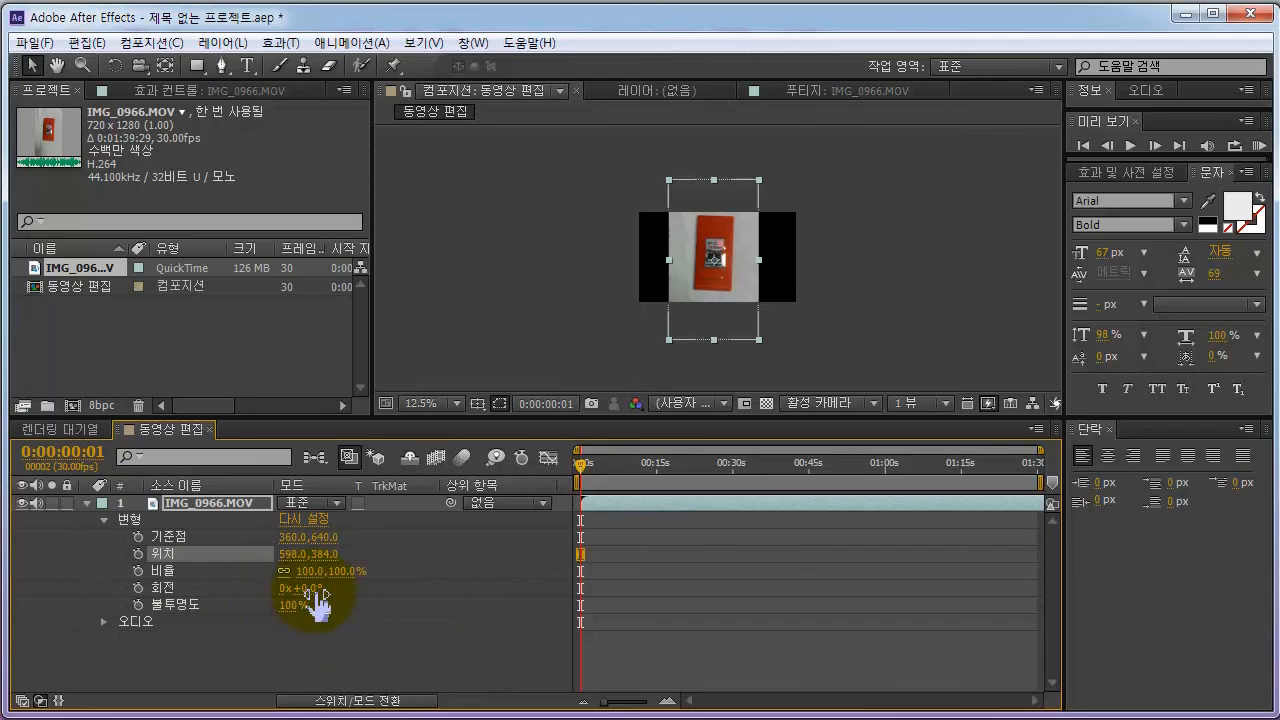
{"action": "left_click_drag", "start_coordinate": [310, 593], "coordinate": [412, 600]}
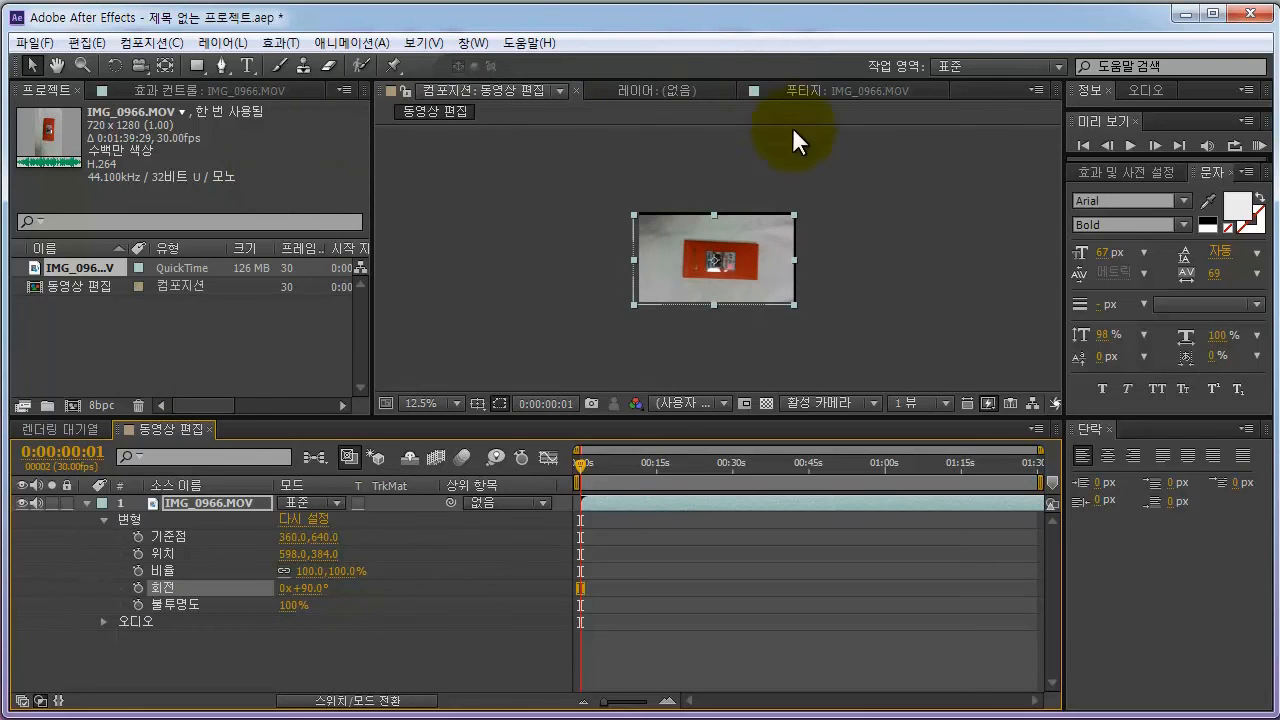
Step: Move the rotated clip to about position 638, 360 to cover the composition frame, and collapse its layer properties
{"action": "left_click_drag", "start_coordinate": [763, 236], "coordinate": [767, 229]}
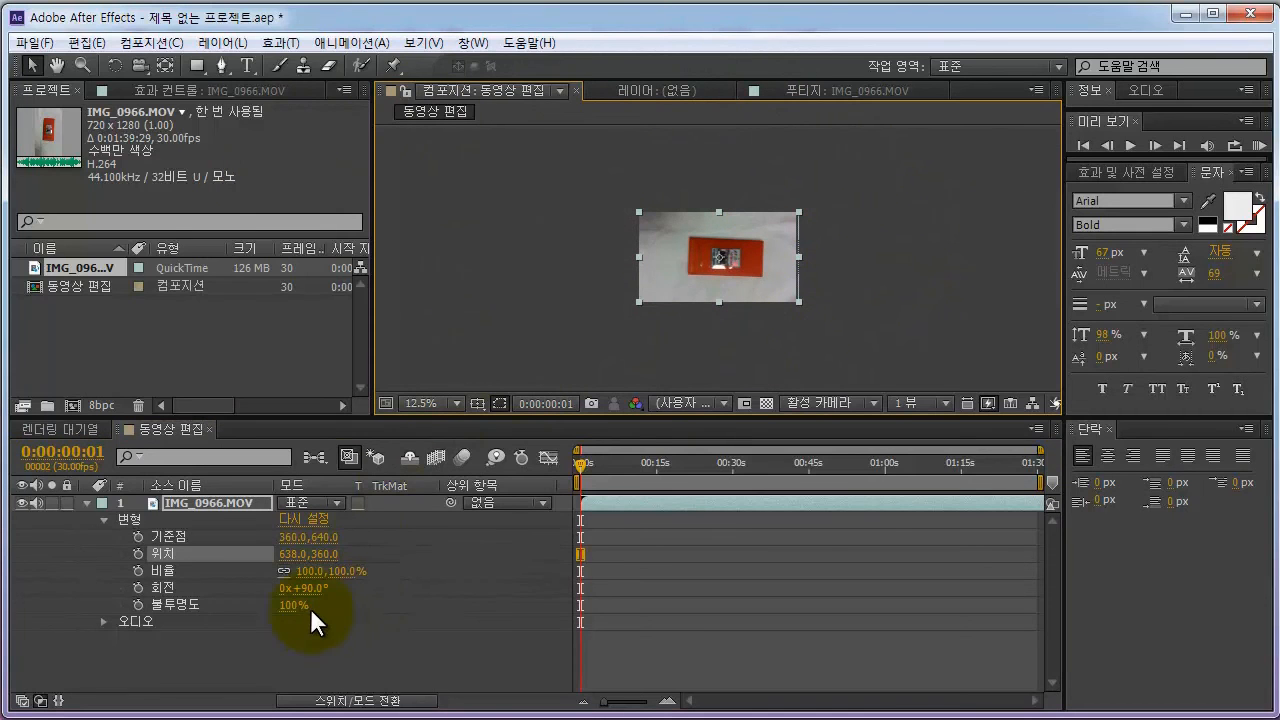
{"action": "left_click", "coordinate": [103, 519]}
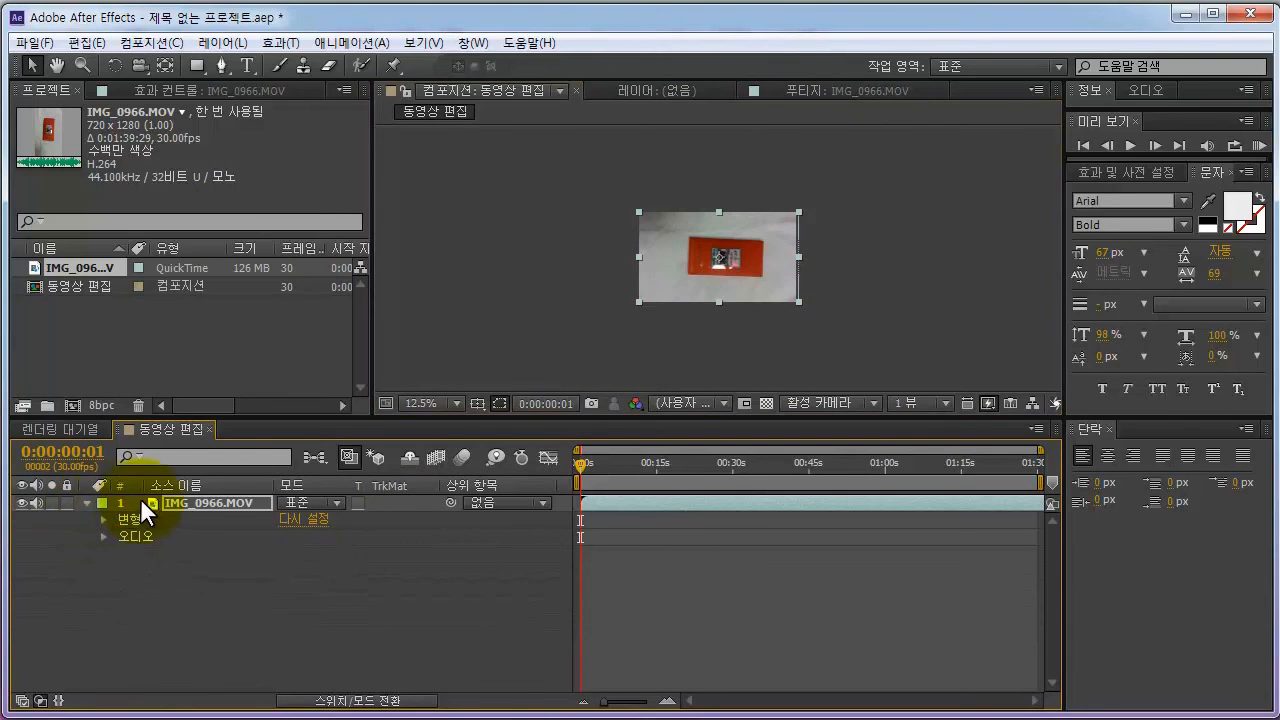
{"action": "left_click", "coordinate": [86, 502]}
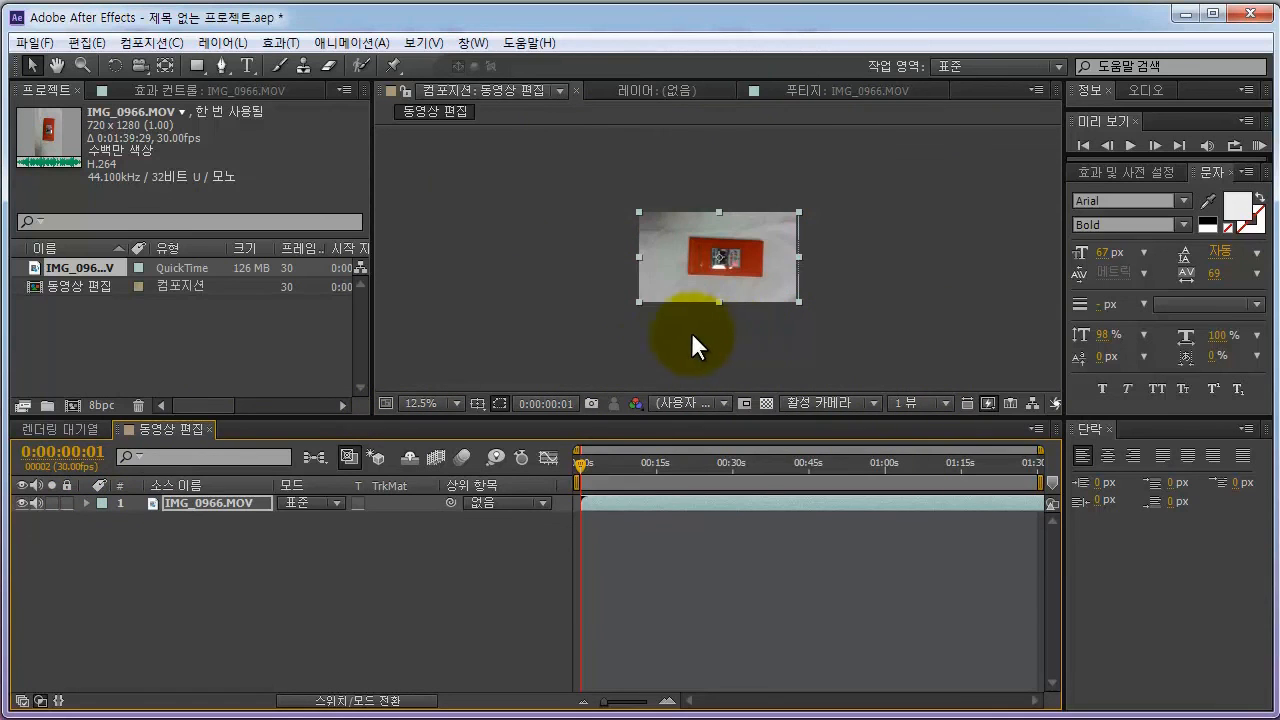
Step: Fit the composition in its viewer, deselect the clip and scrub the timeline to review the footage
{"action": "left_click", "coordinate": [455, 403]}
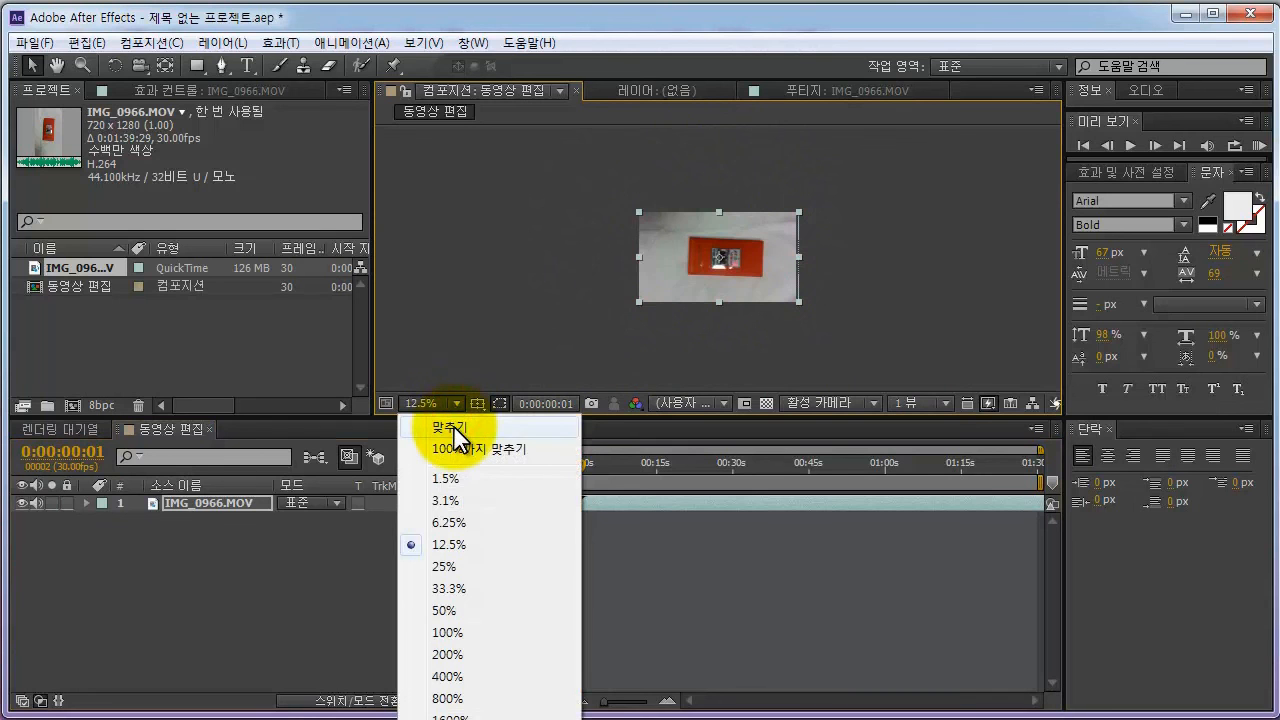
{"action": "left_click", "coordinate": [454, 427]}
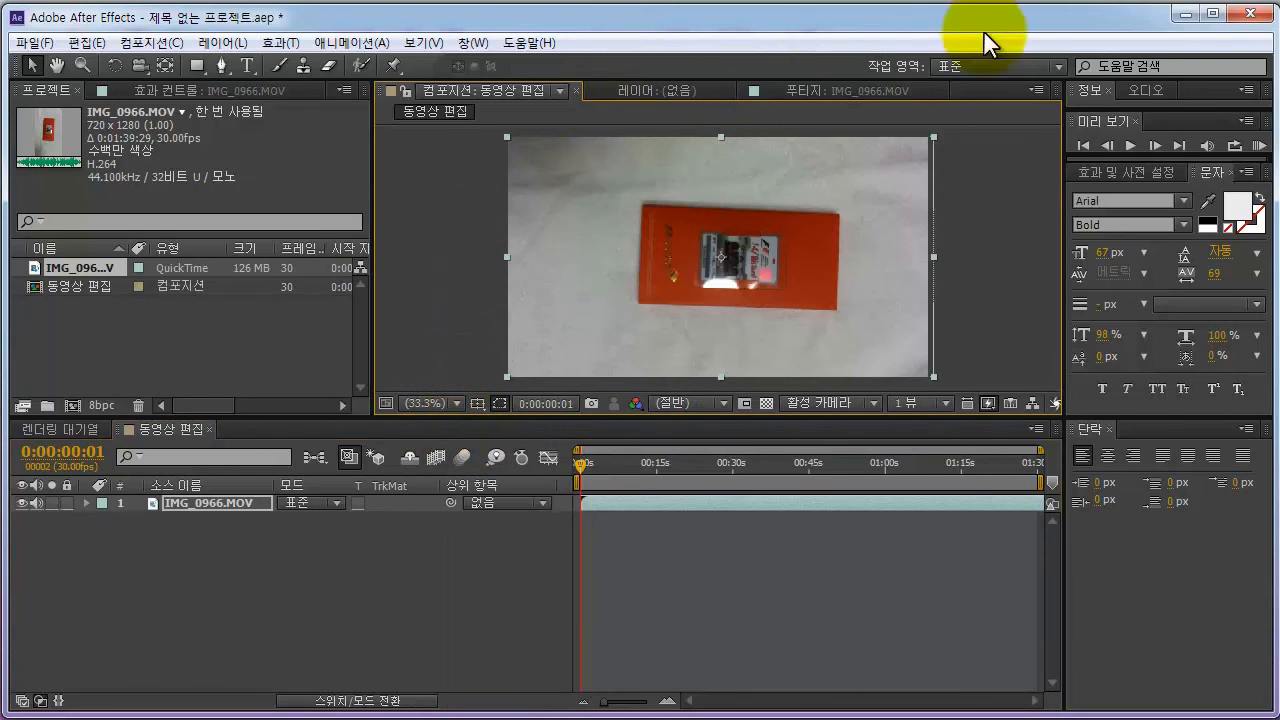
{"action": "left_click", "coordinate": [1003, 285]}
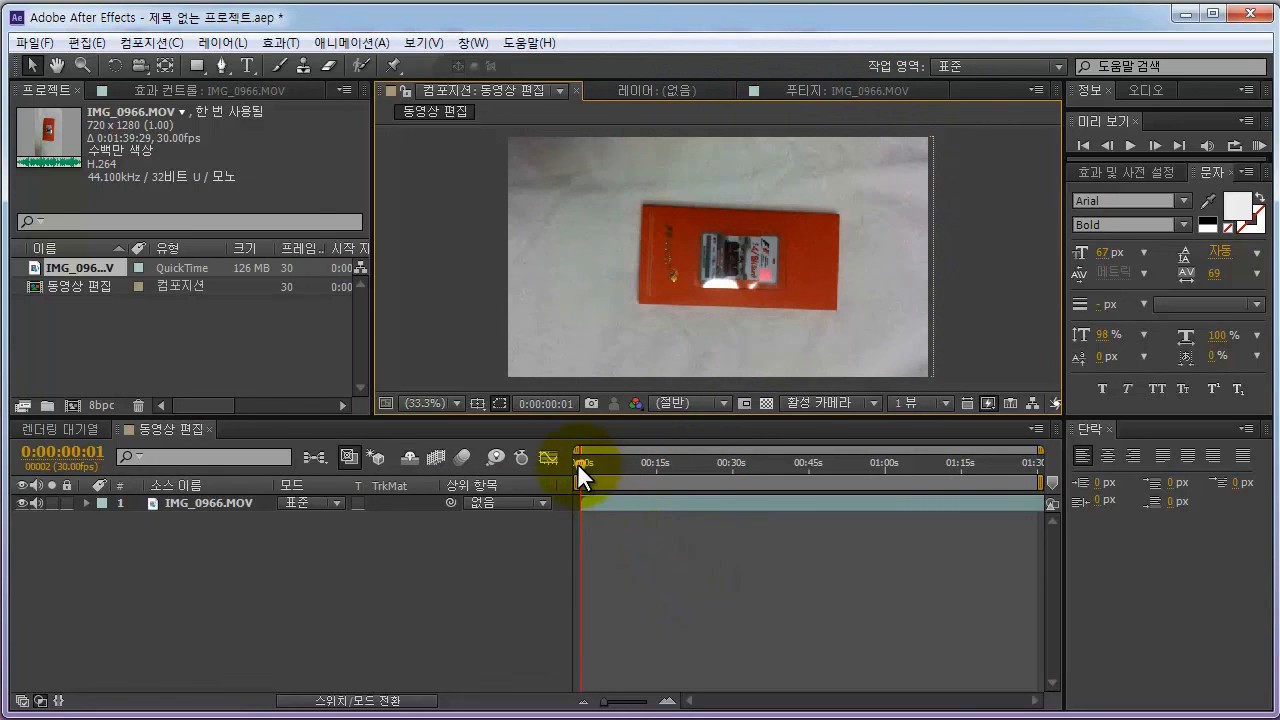
{"action": "left_click_drag", "start_coordinate": [578, 463], "coordinate": [562, 487]}
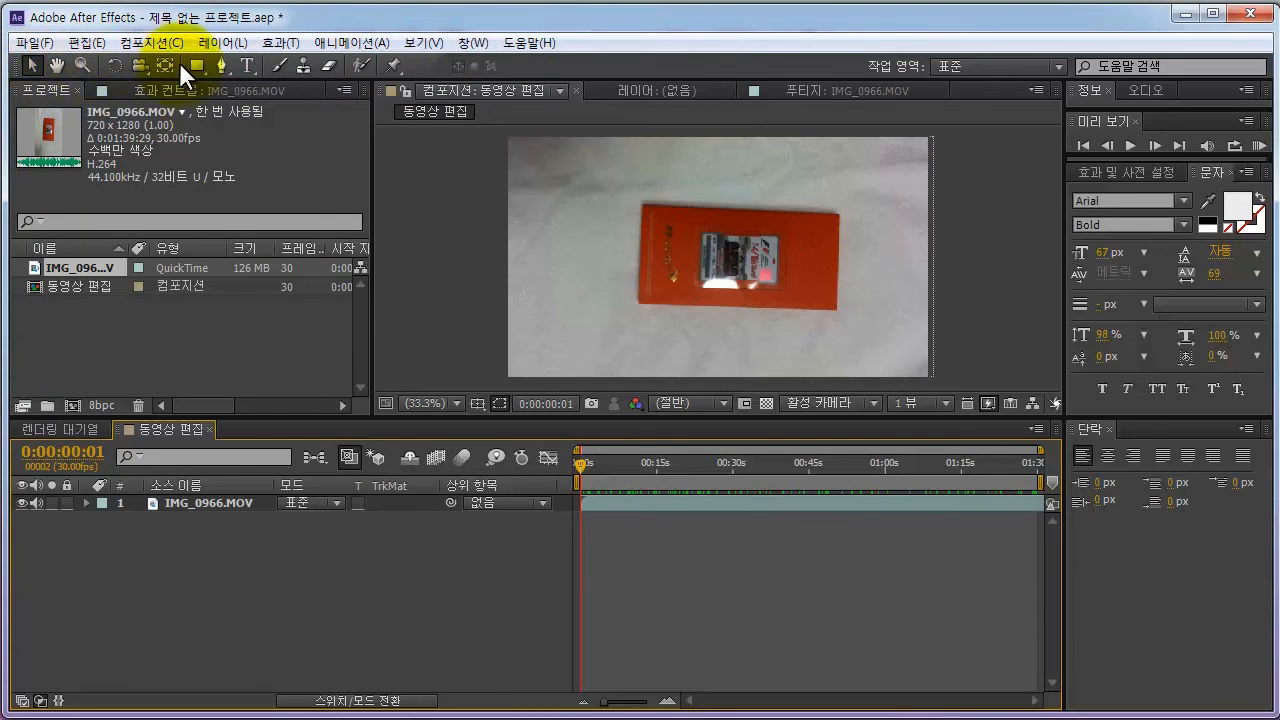
Step: Add a text layer reading "2012 F 1" over the video, starting near the frame's lower-left area
{"action": "left_click", "coordinate": [247, 64]}
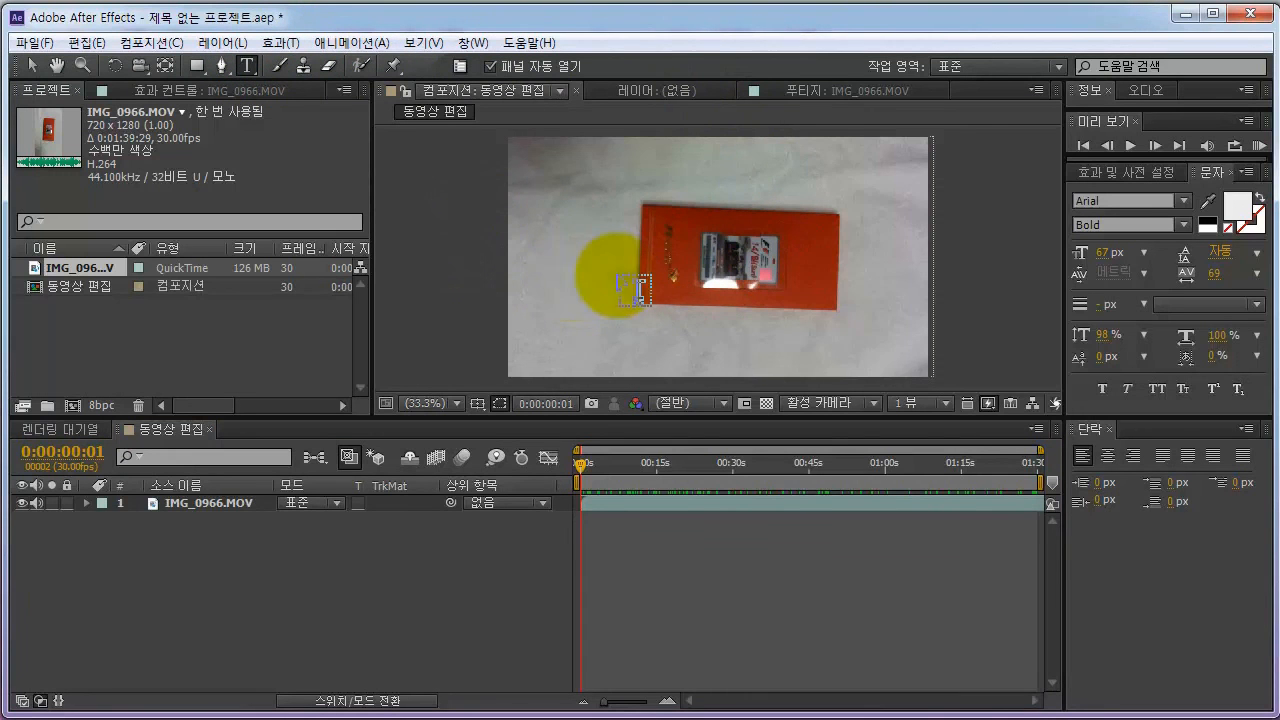
{"action": "left_click", "coordinate": [593, 285]}
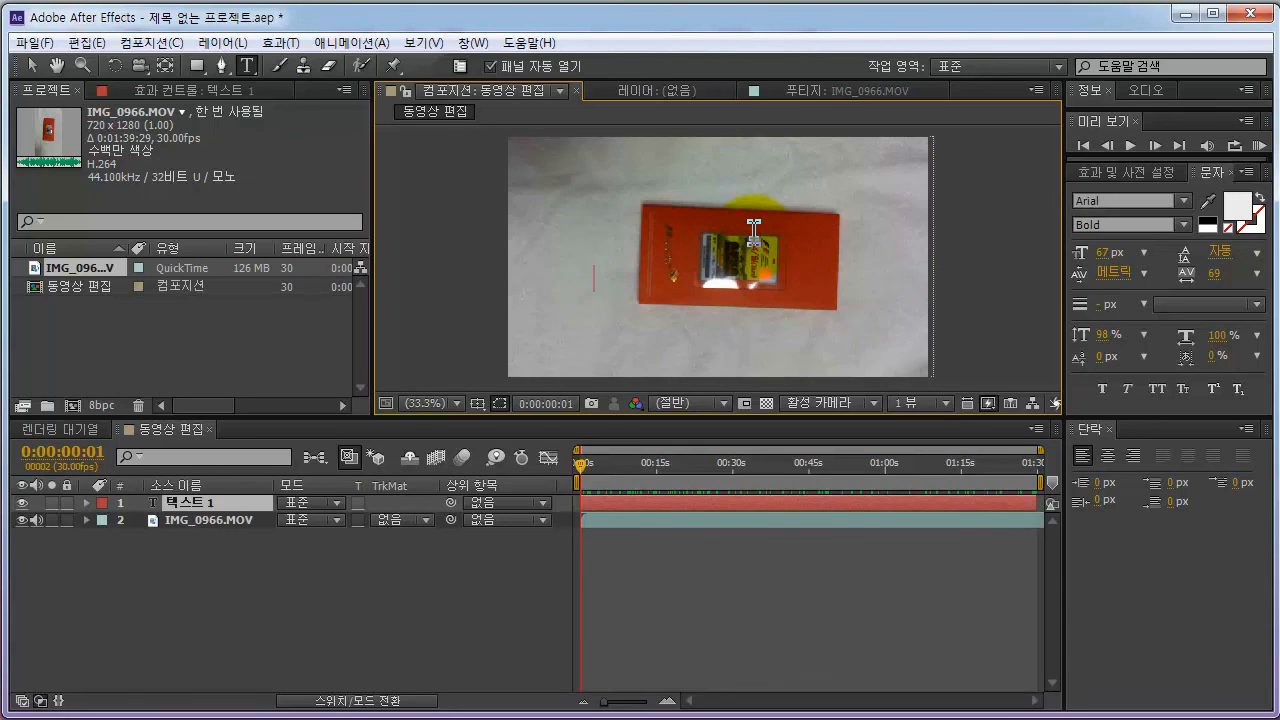
{"action": "type", "text": "2012 F1"}
Step: Select the whole "2012 F 1" title and change its font to Impact
{"action": "left_click_drag", "start_coordinate": [571, 274], "coordinate": [693, 285]}
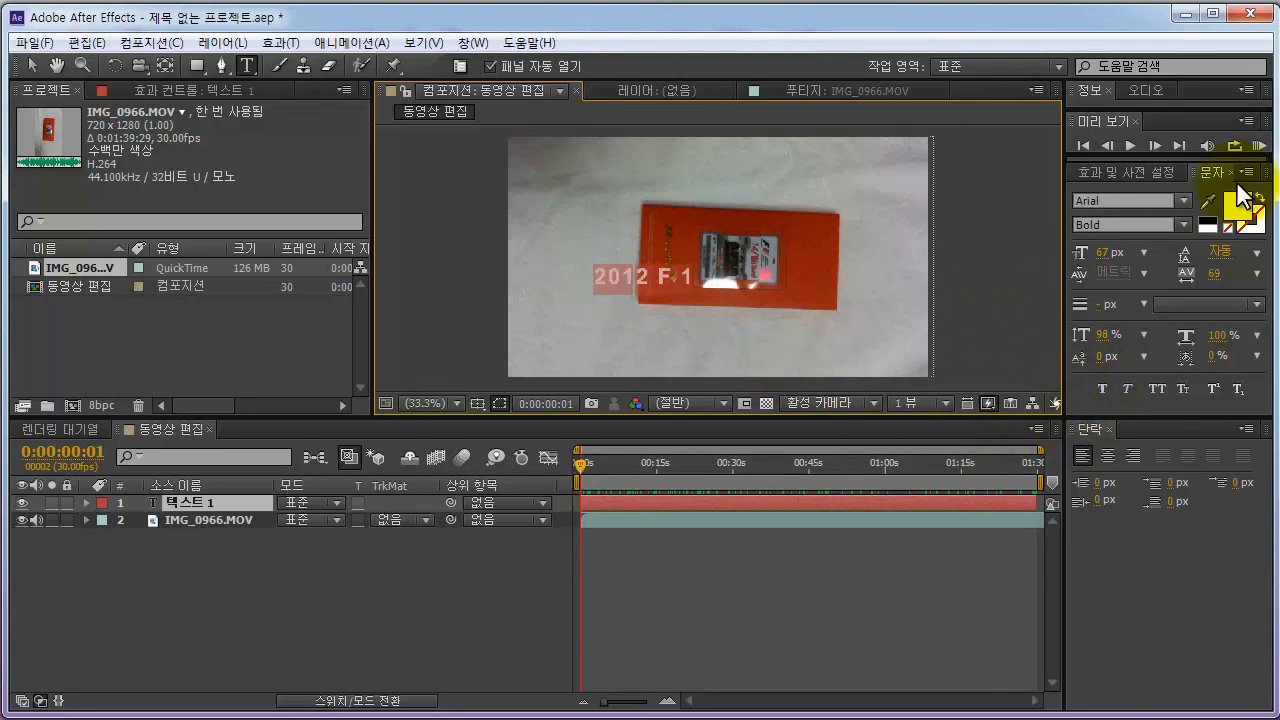
{"action": "left_click", "coordinate": [1214, 204]}
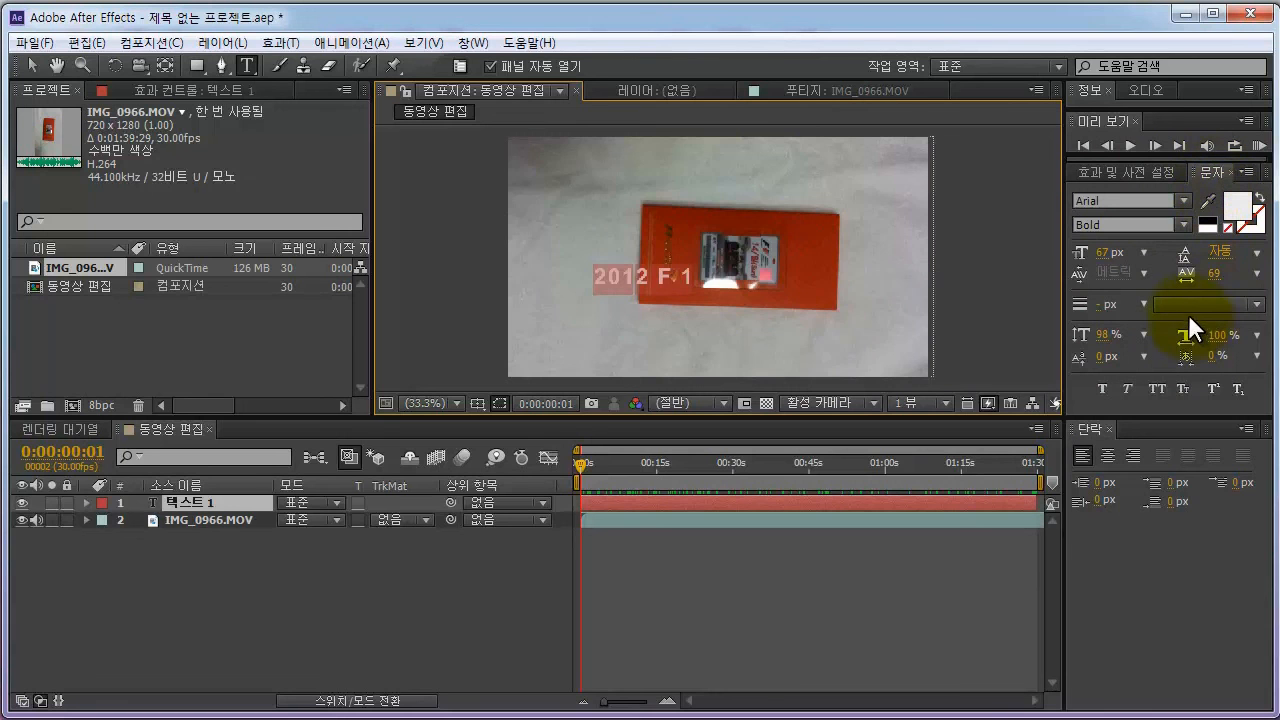
{"action": "left_click", "coordinate": [1183, 199]}
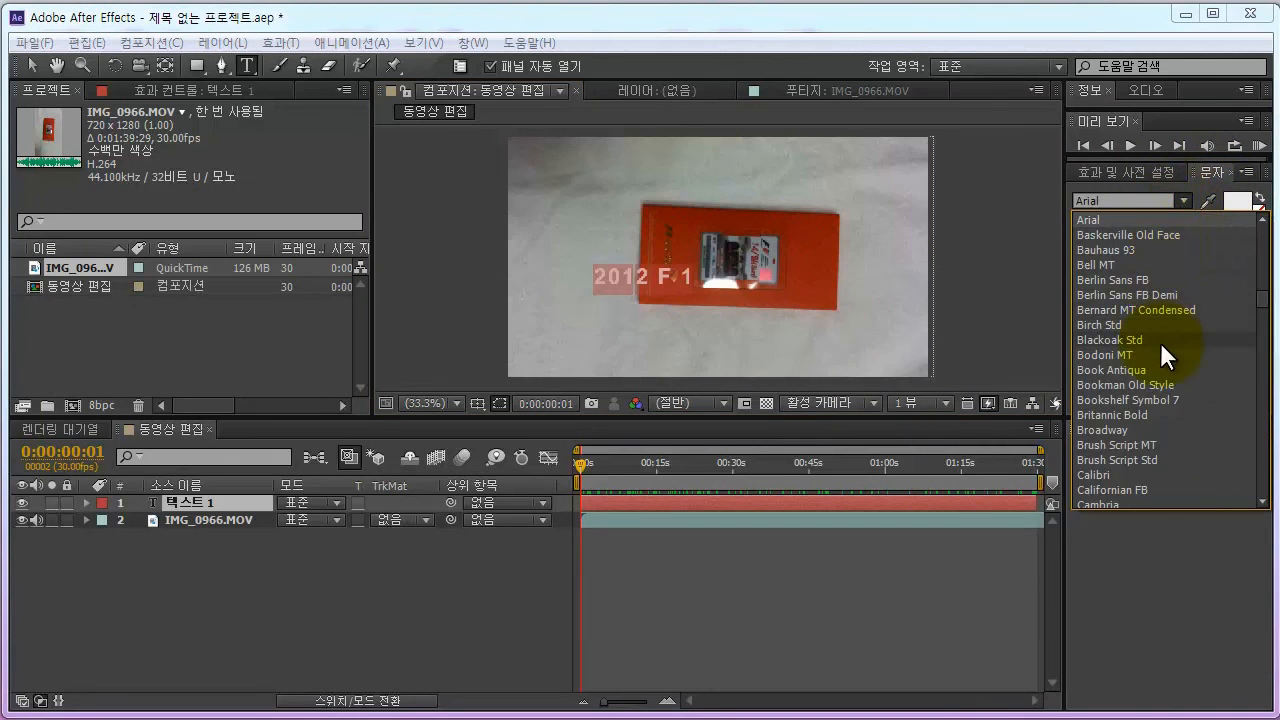
{"action": "scroll", "coordinate": [1160, 342], "scroll_direction": "down", "scroll_amount": 7}
{"action": "scroll", "coordinate": [1160, 342], "scroll_direction": "down", "scroll_amount": 12}
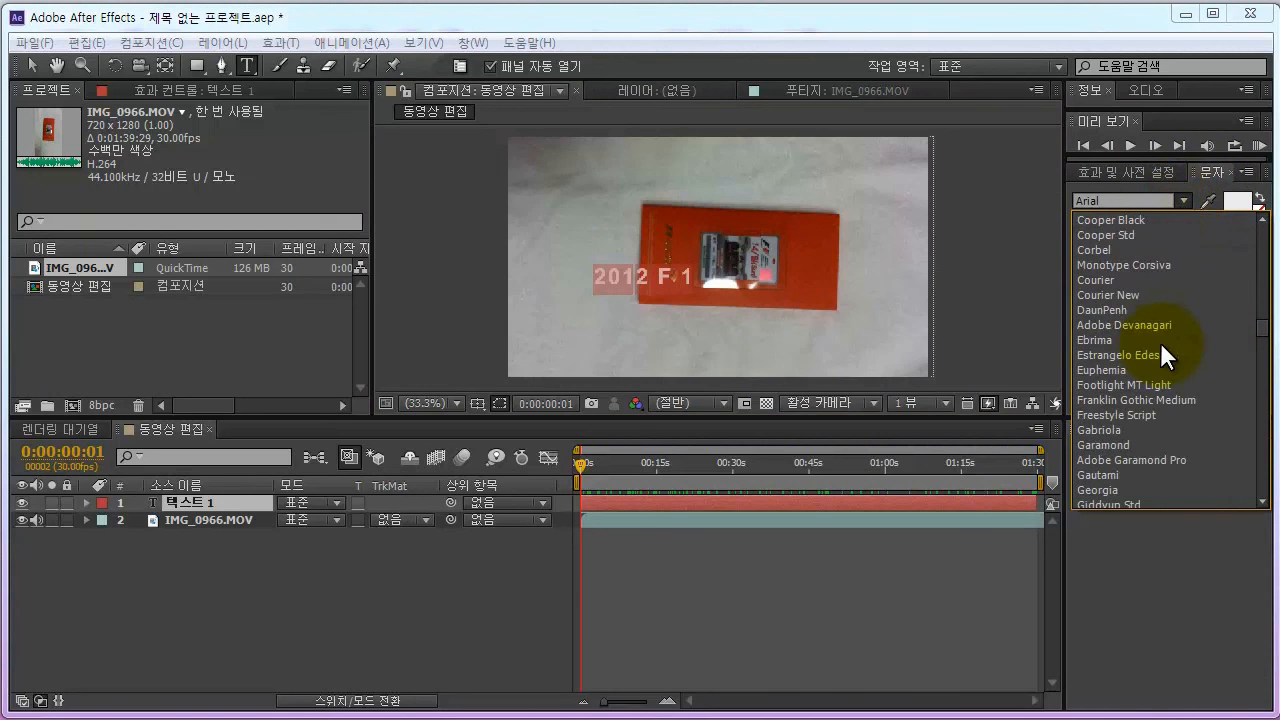
{"action": "scroll", "coordinate": [1160, 342], "scroll_direction": "down", "scroll_amount": 3}
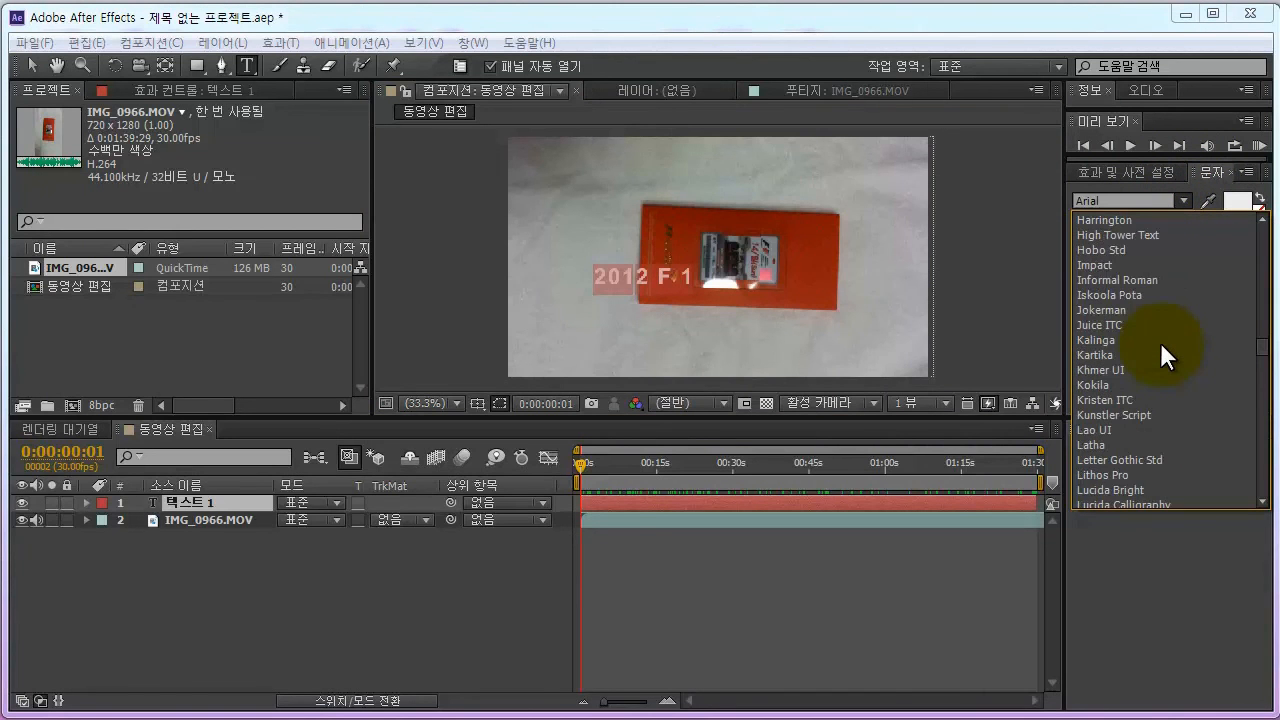
{"action": "scroll", "coordinate": [1160, 342], "scroll_direction": "down", "scroll_amount": 6}
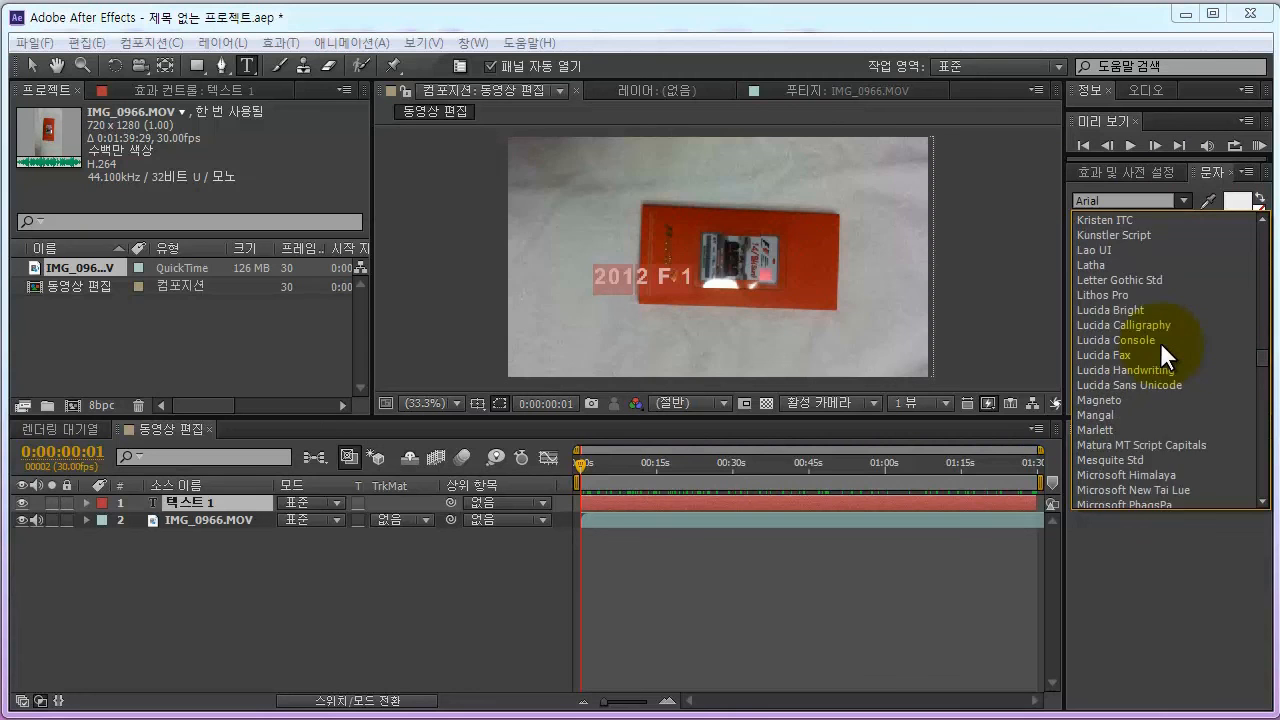
{"action": "scroll", "coordinate": [1160, 342], "scroll_direction": "down", "scroll_amount": 9}
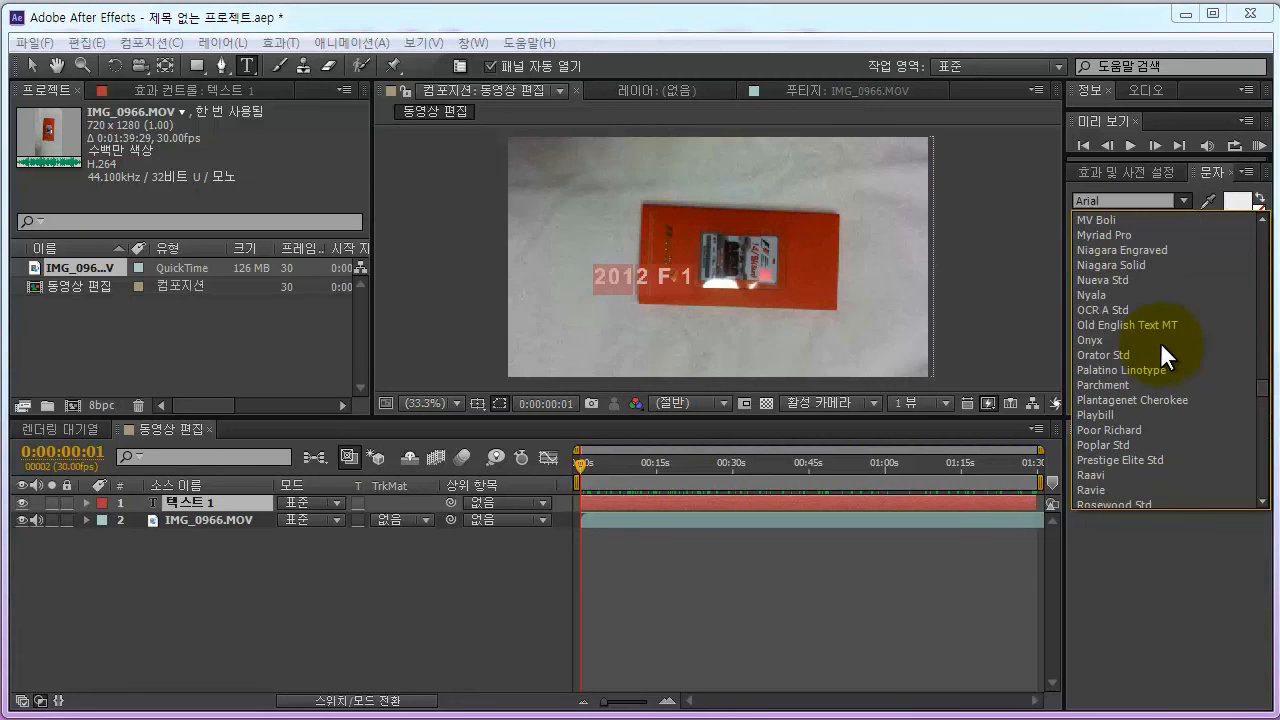
{"action": "scroll", "coordinate": [1160, 342], "scroll_direction": "down", "scroll_amount": 6}
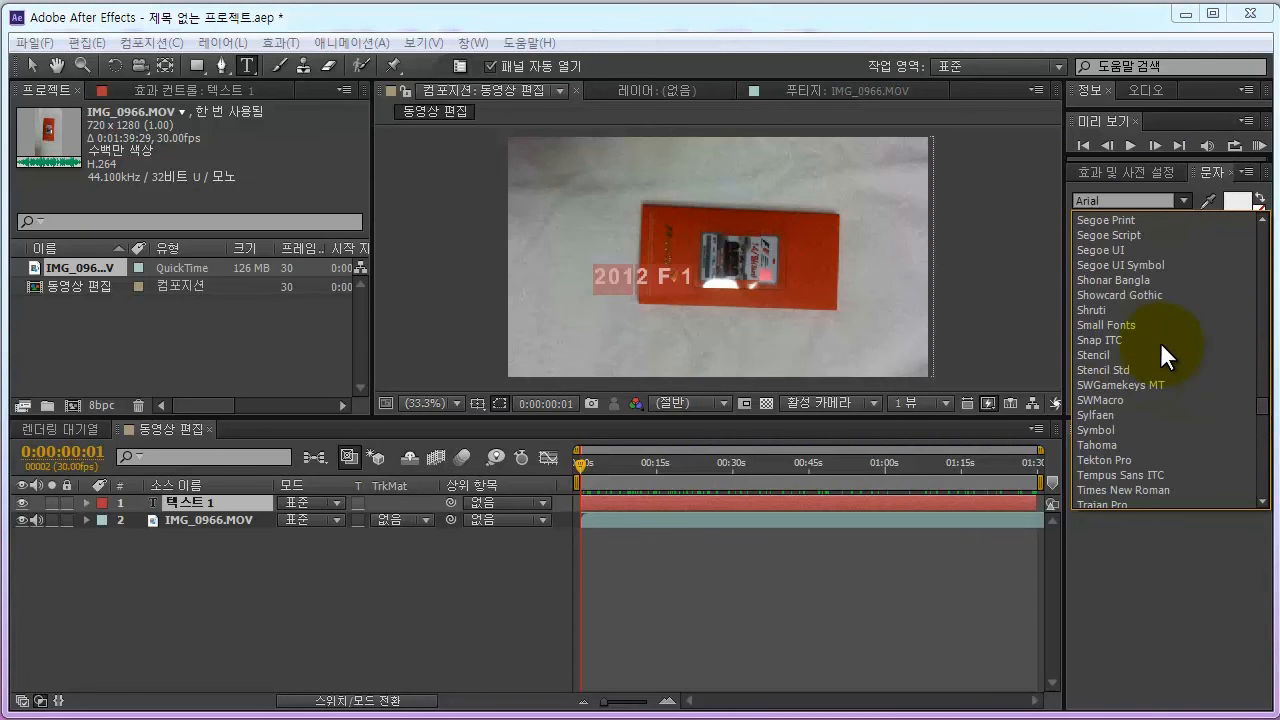
{"action": "scroll", "coordinate": [1160, 342], "scroll_direction": "down", "scroll_amount": 3}
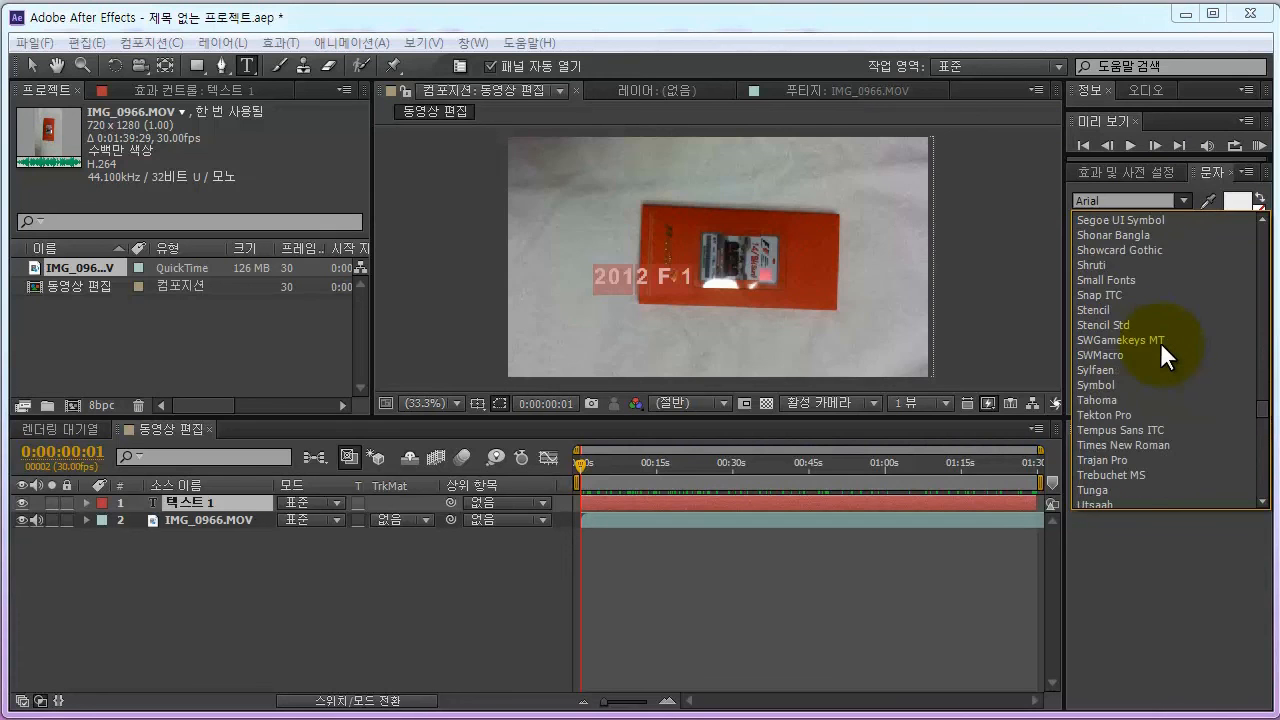
{"action": "scroll", "coordinate": [1160, 342], "scroll_direction": "down", "scroll_amount": 2}
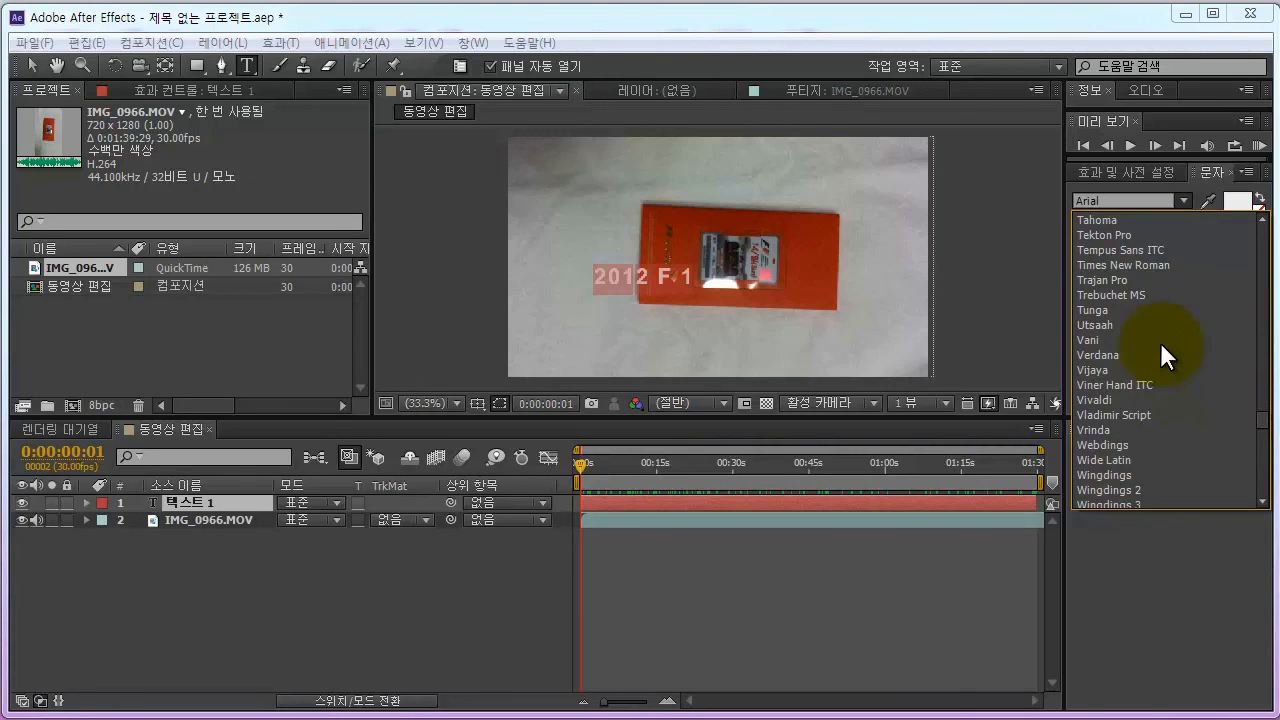
{"action": "scroll", "coordinate": [1160, 342], "scroll_direction": "up", "scroll_amount": 4}
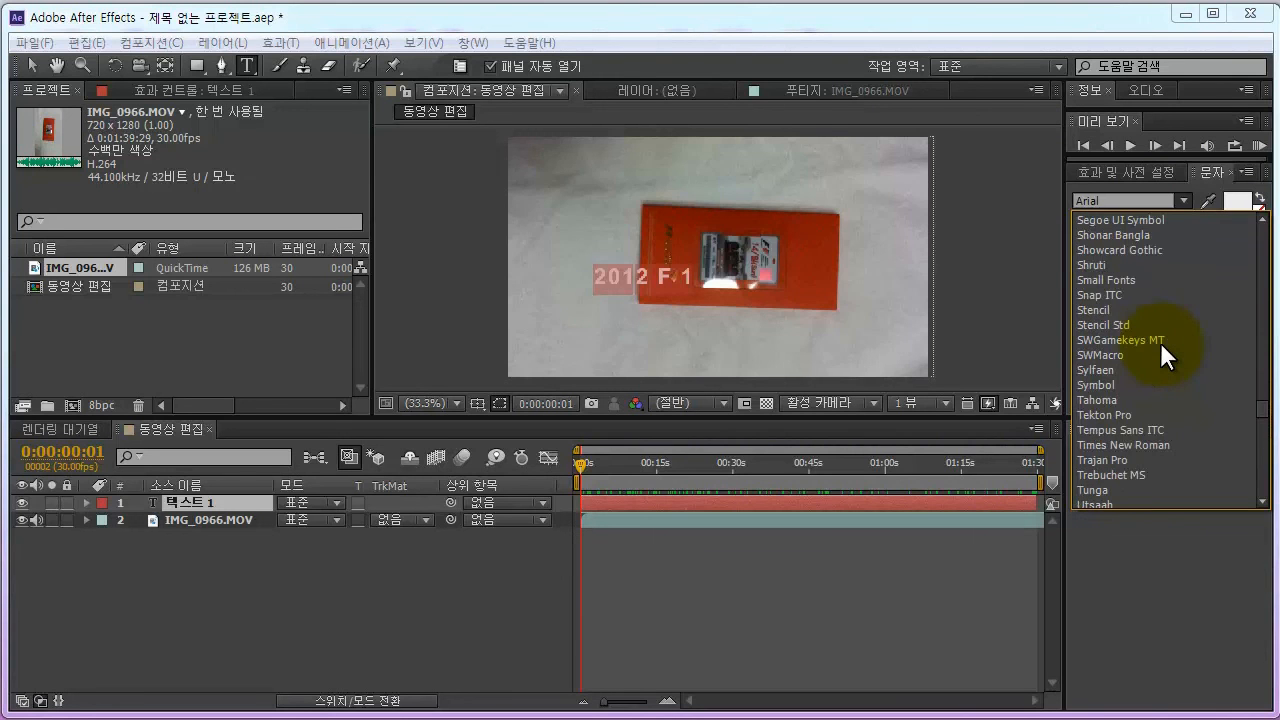
{"action": "scroll", "coordinate": [1160, 342], "scroll_direction": "up", "scroll_amount": 15}
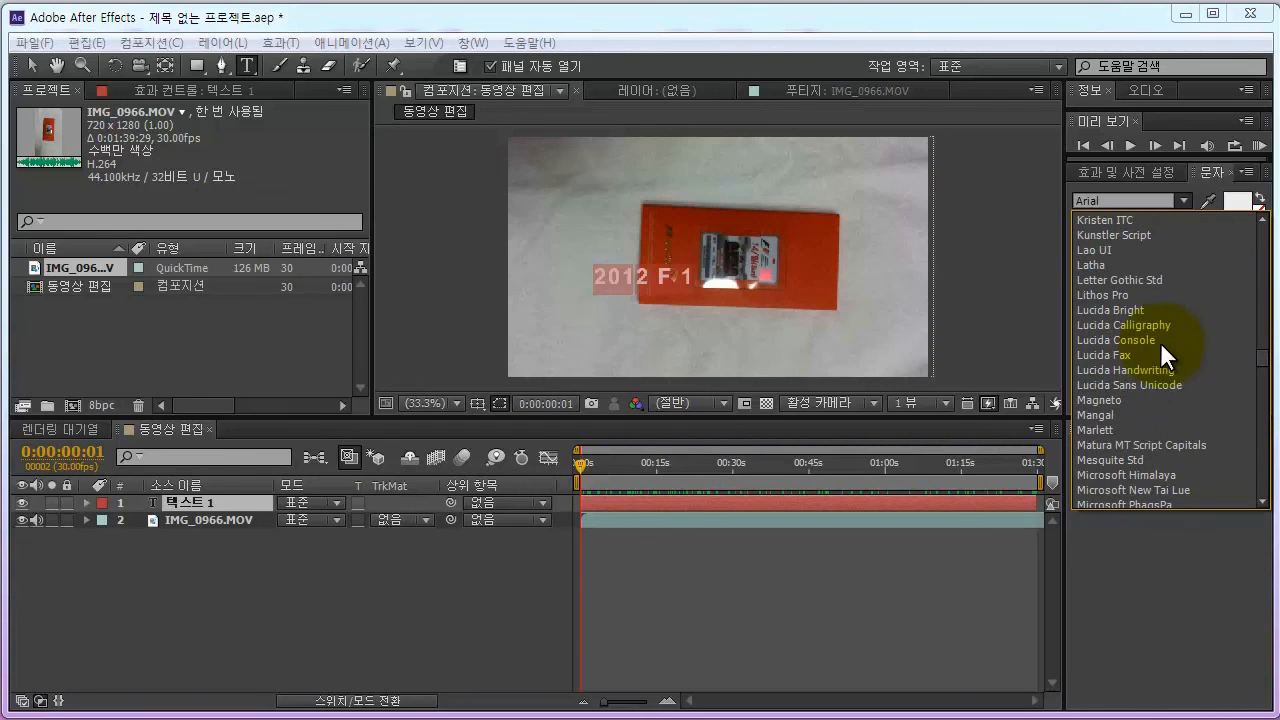
{"action": "scroll", "coordinate": [1160, 342], "scroll_direction": "up", "scroll_amount": 4}
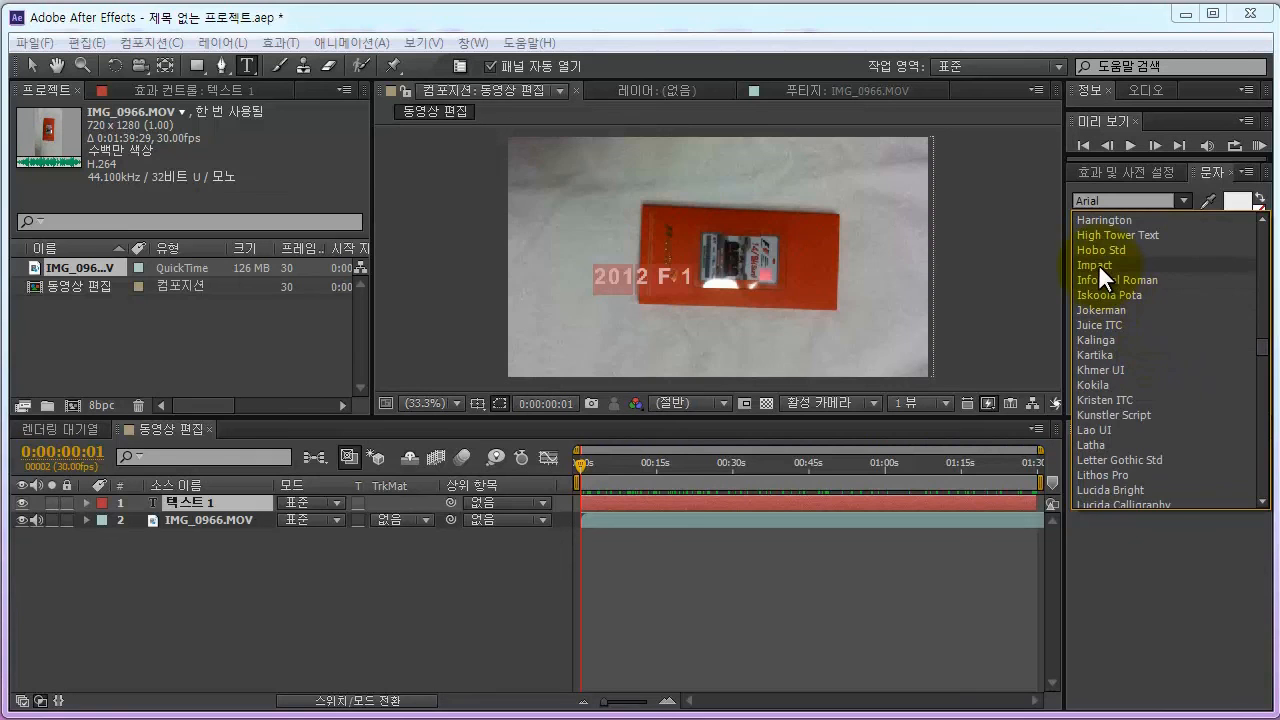
{"action": "left_click", "coordinate": [1098, 265]}
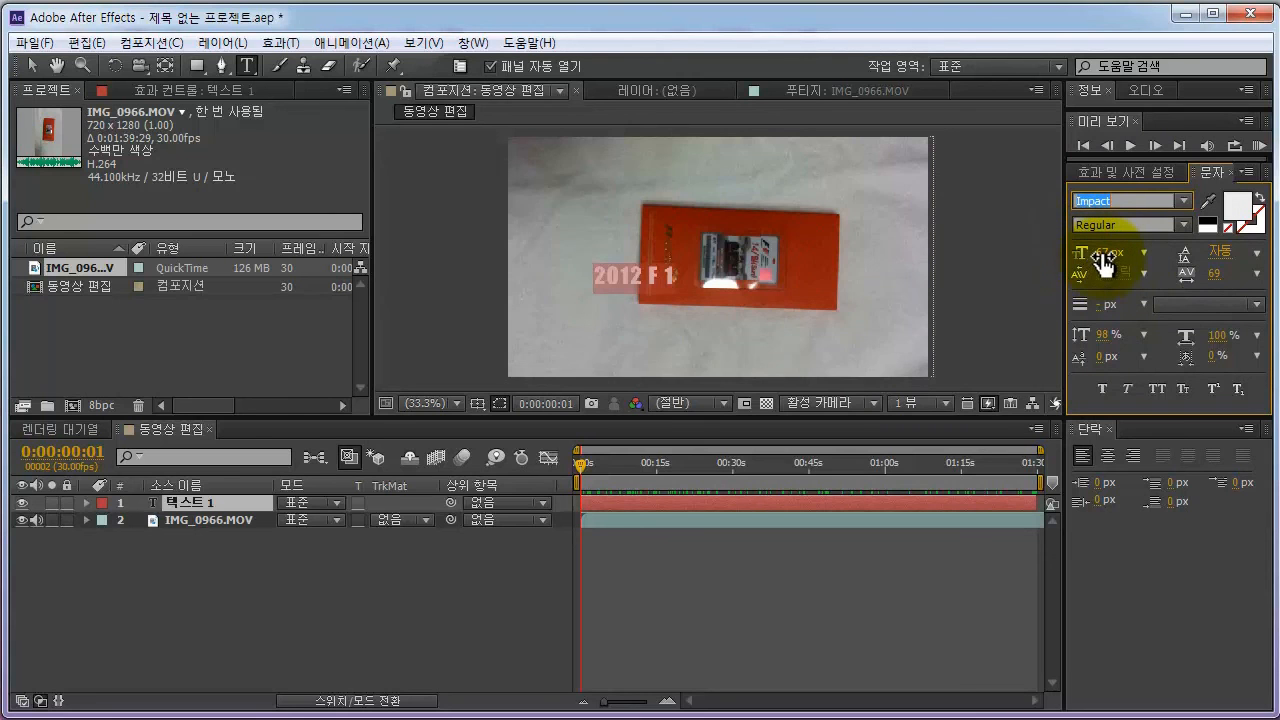
Step: Enlarge the title's font size to 345 px, centre it across the video frame, and select its layer in the timeline
{"action": "left_click_drag", "start_coordinate": [1103, 260], "coordinate": [1279, 261]}
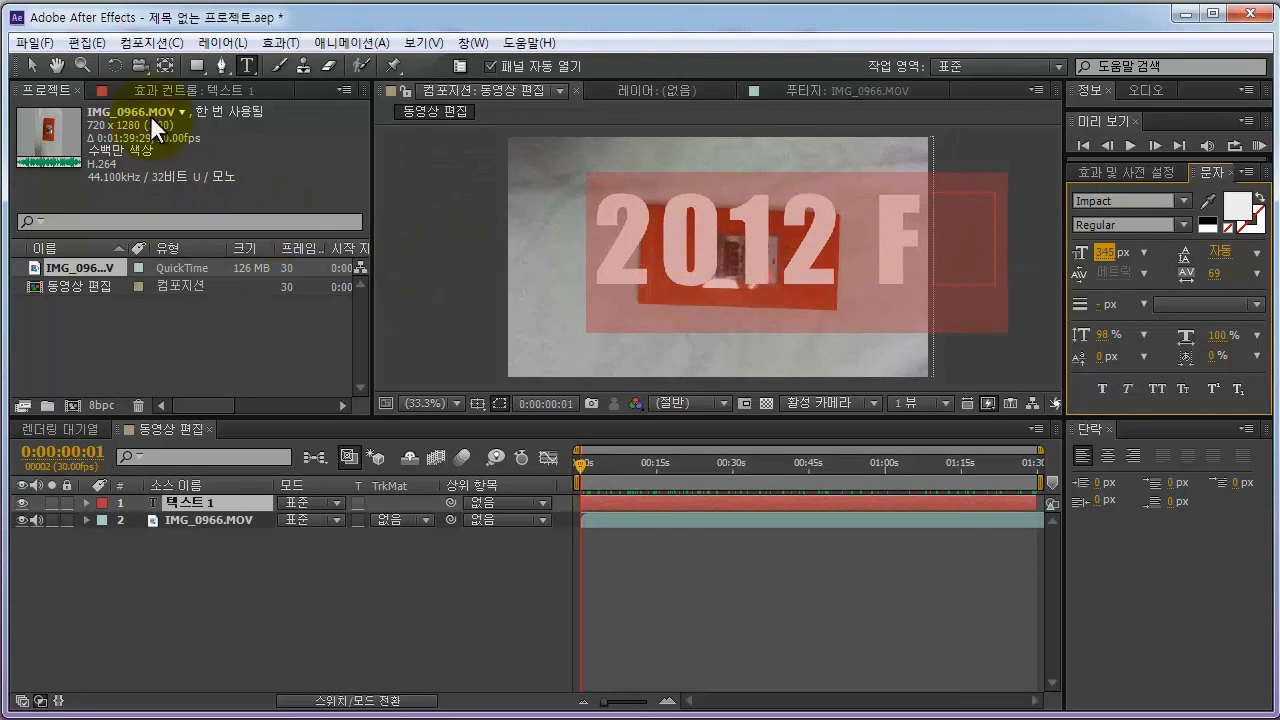
{"action": "left_click", "coordinate": [34, 62]}
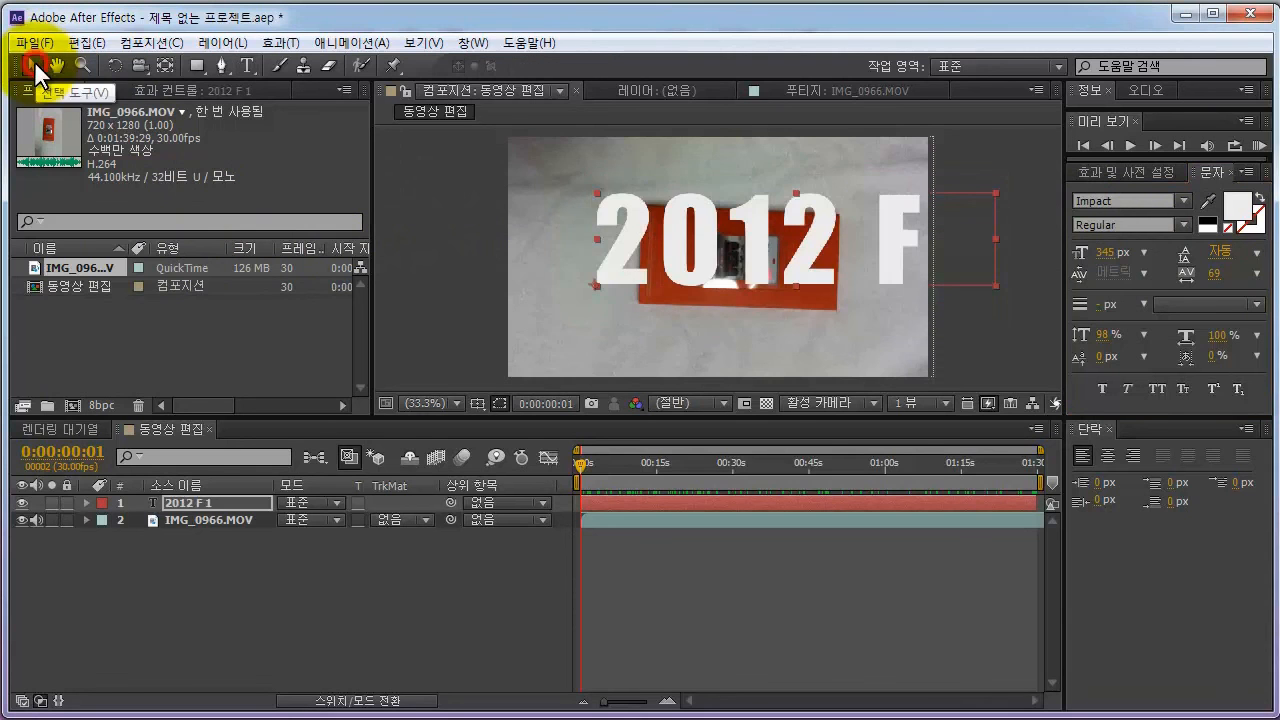
{"action": "left_click_drag", "start_coordinate": [700, 270], "coordinate": [627, 284]}
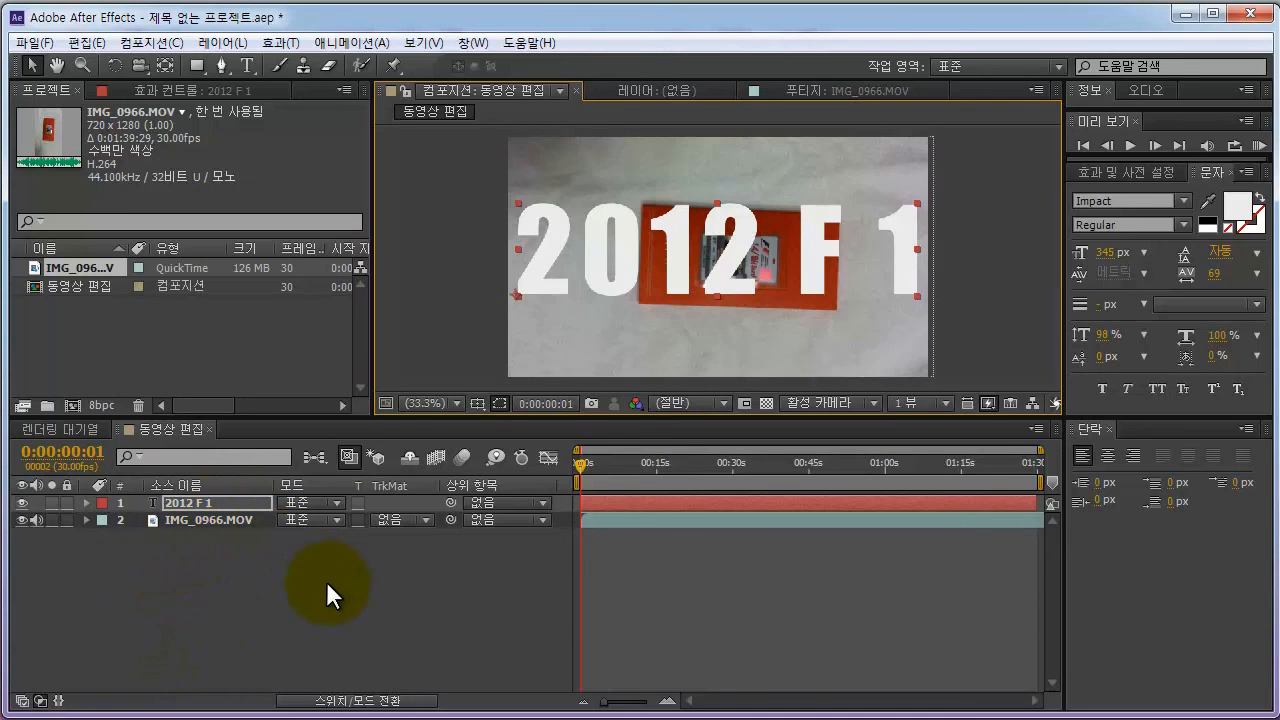
{"action": "left_click", "coordinate": [187, 500]}
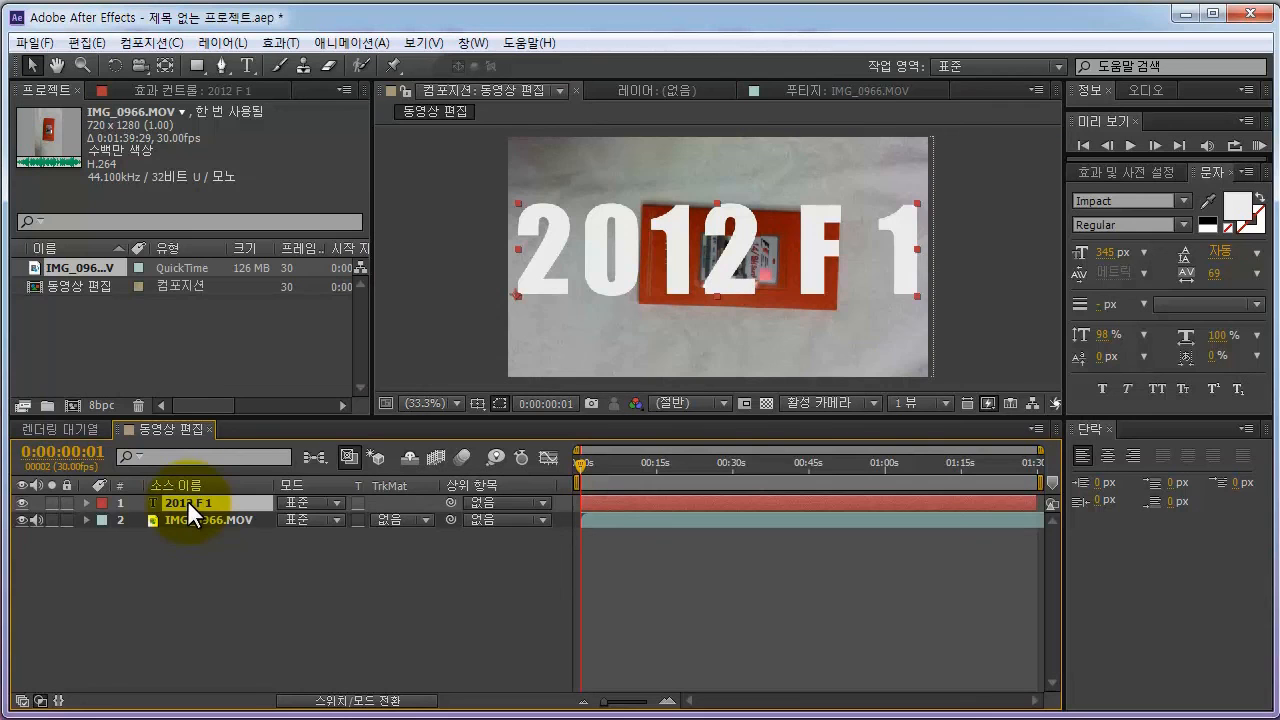
Step: Duplicate the "2012 F 1" text layer and replace the copy's text with "Korean"
{"action": "key", "text": "ctrl+d"}
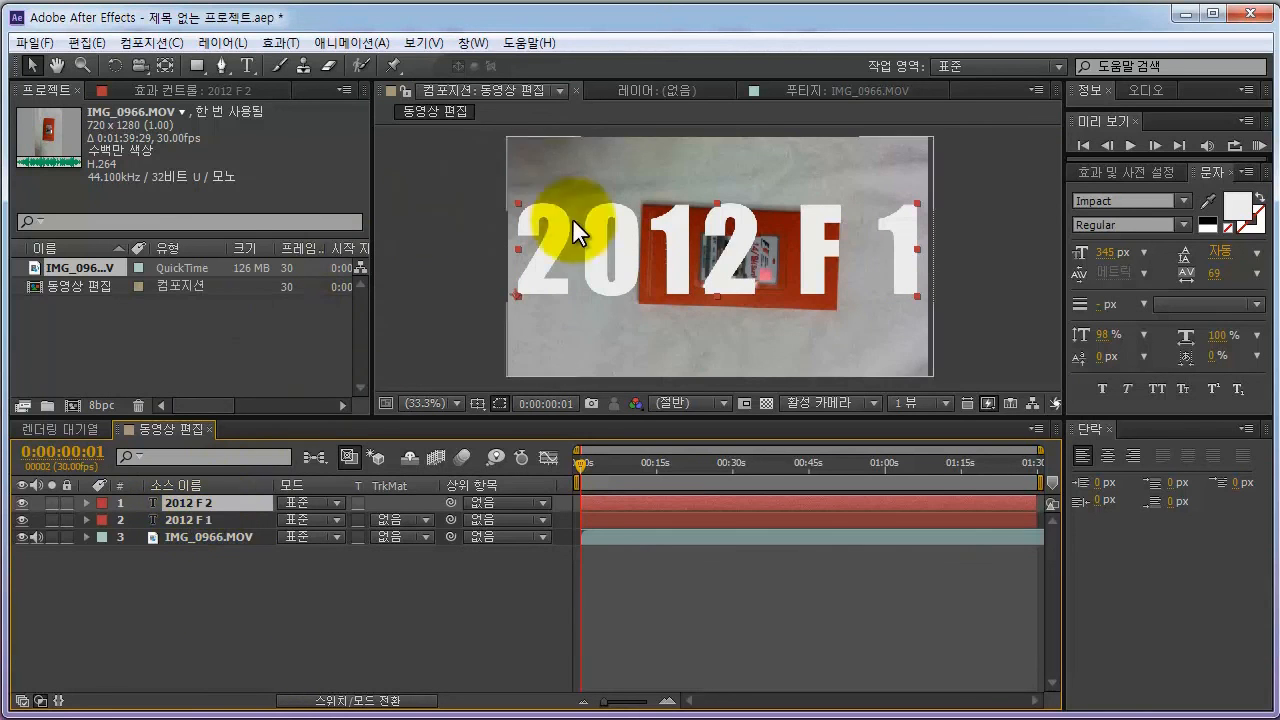
{"action": "double_click", "coordinate": [589, 274]}
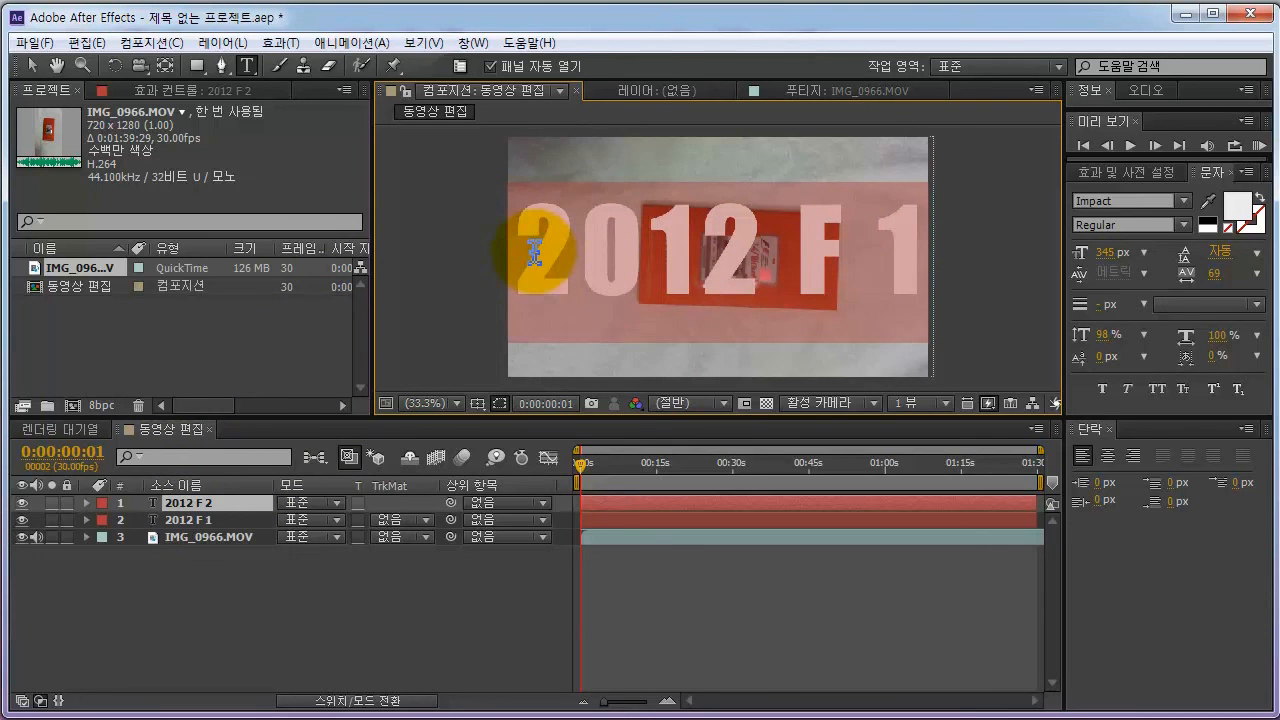
{"action": "left_click_drag", "start_coordinate": [533, 255], "coordinate": [909, 257]}
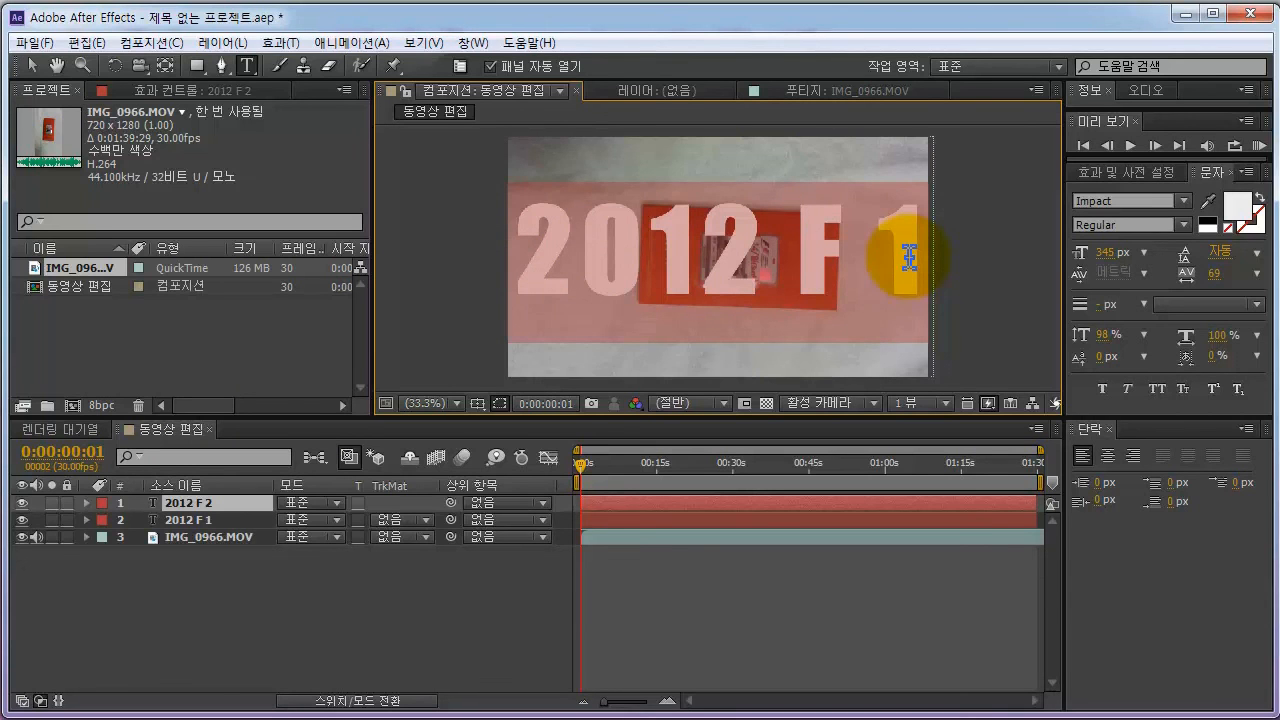
{"action": "type", "text": "Kore"}
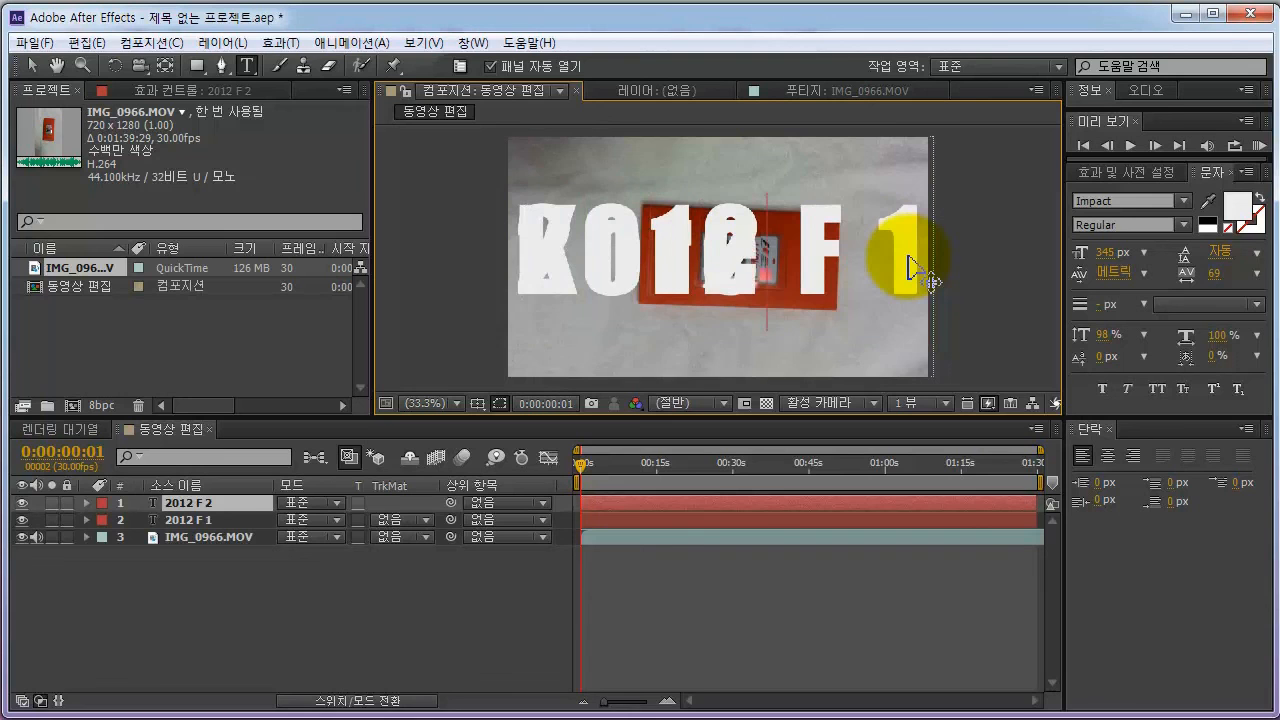
{"action": "type", "text": "an"}
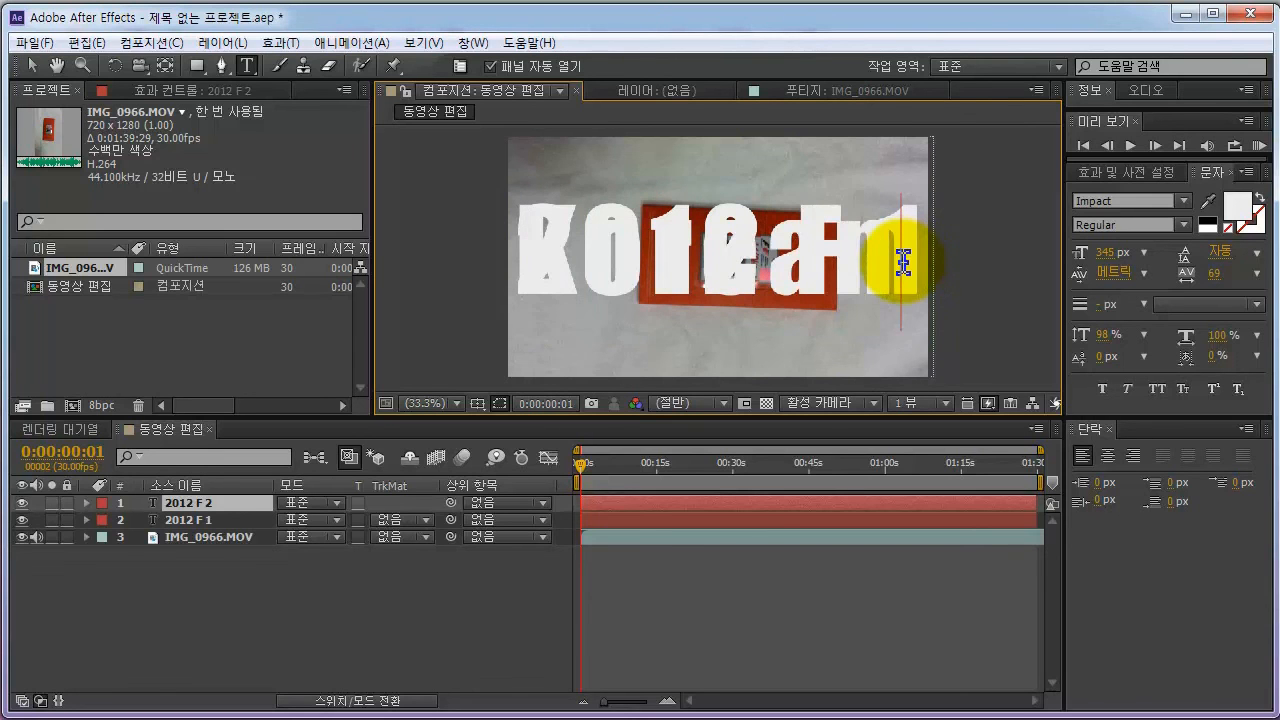
Step: Select the whole "Korean" title and change its fill colour to blue, 3282F0
{"action": "left_click_drag", "start_coordinate": [885, 257], "coordinate": [537, 251]}
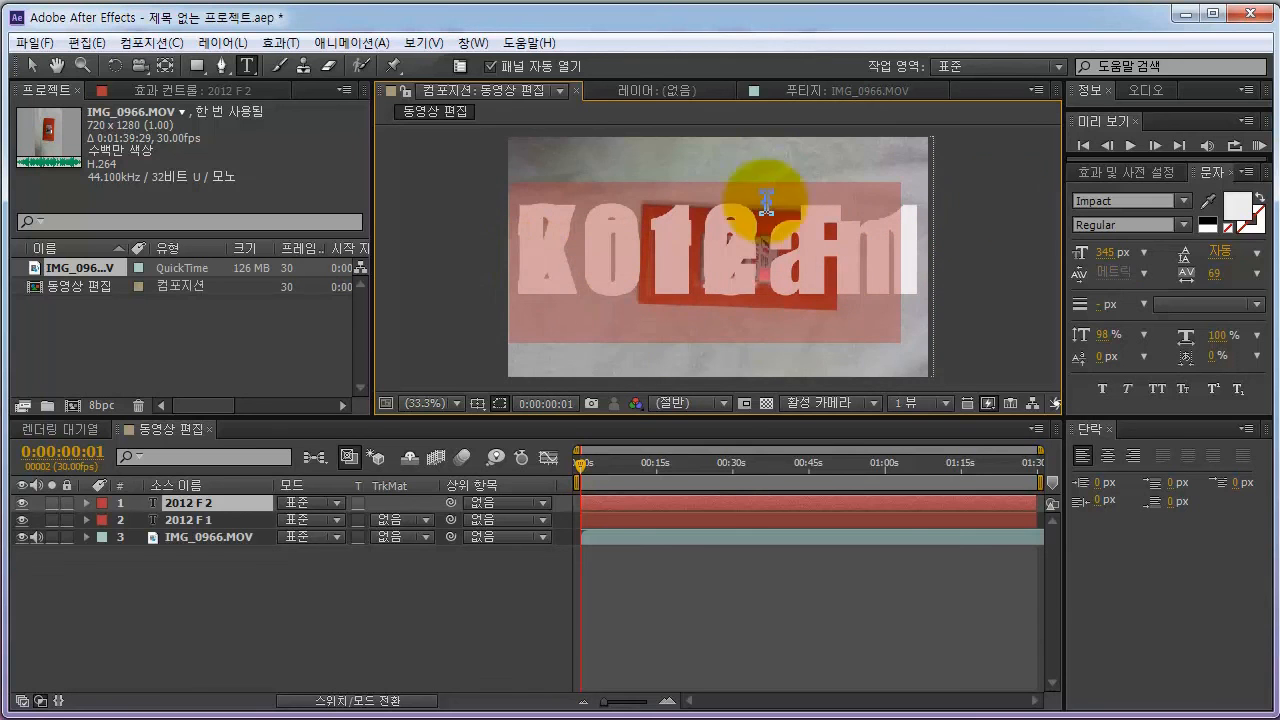
{"action": "left_click", "coordinate": [1237, 208]}
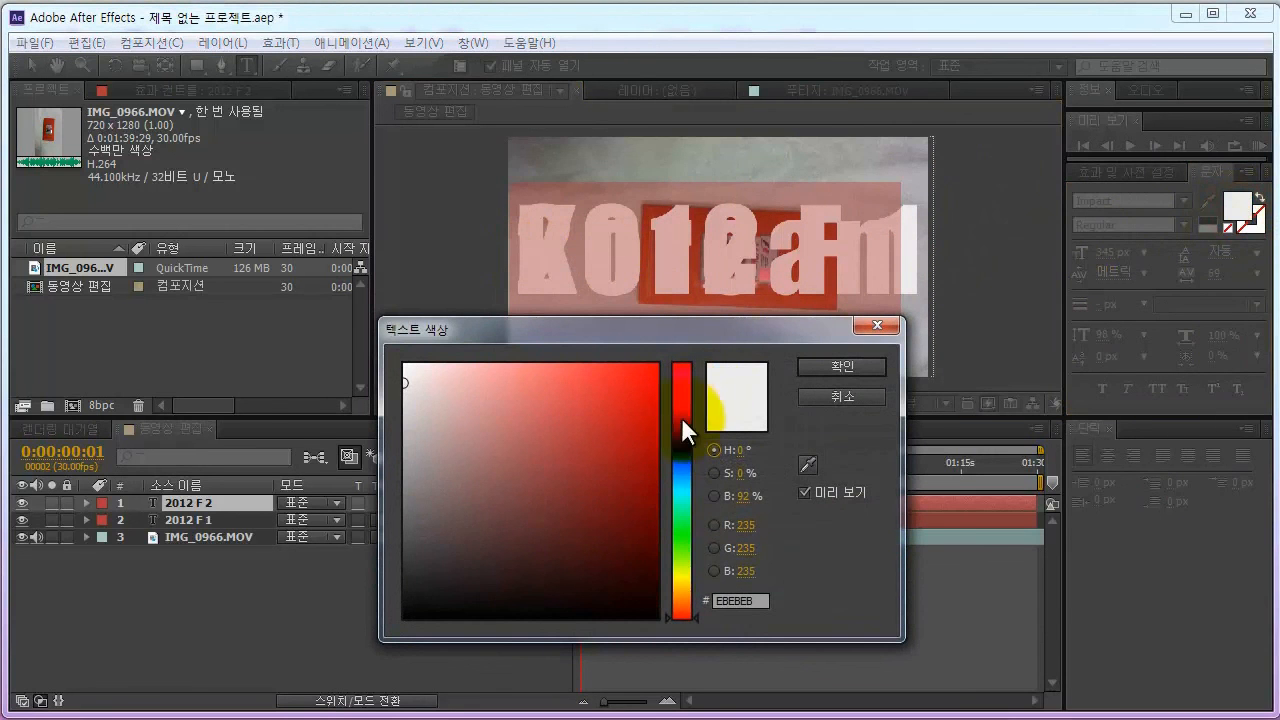
{"action": "left_click", "coordinate": [681, 529]}
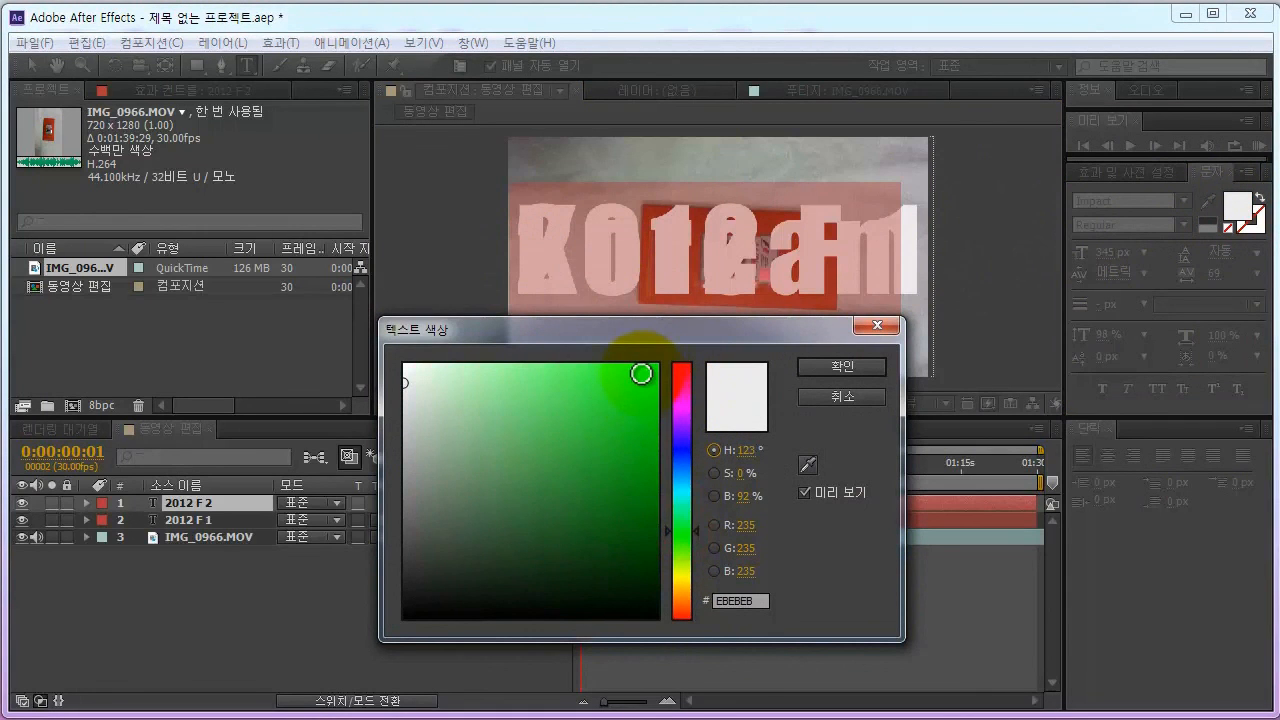
{"action": "mouse_move", "coordinate": [643, 372]}
{"action": "left_mouse_down"}
{"action": "mouse_move", "coordinate": [660, 371]}
{"action": "mouse_move", "coordinate": [611, 389]}
{"action": "mouse_move", "coordinate": [605, 378]}
{"action": "left_mouse_up"}
{"action": "left_click", "coordinate": [684, 466]}
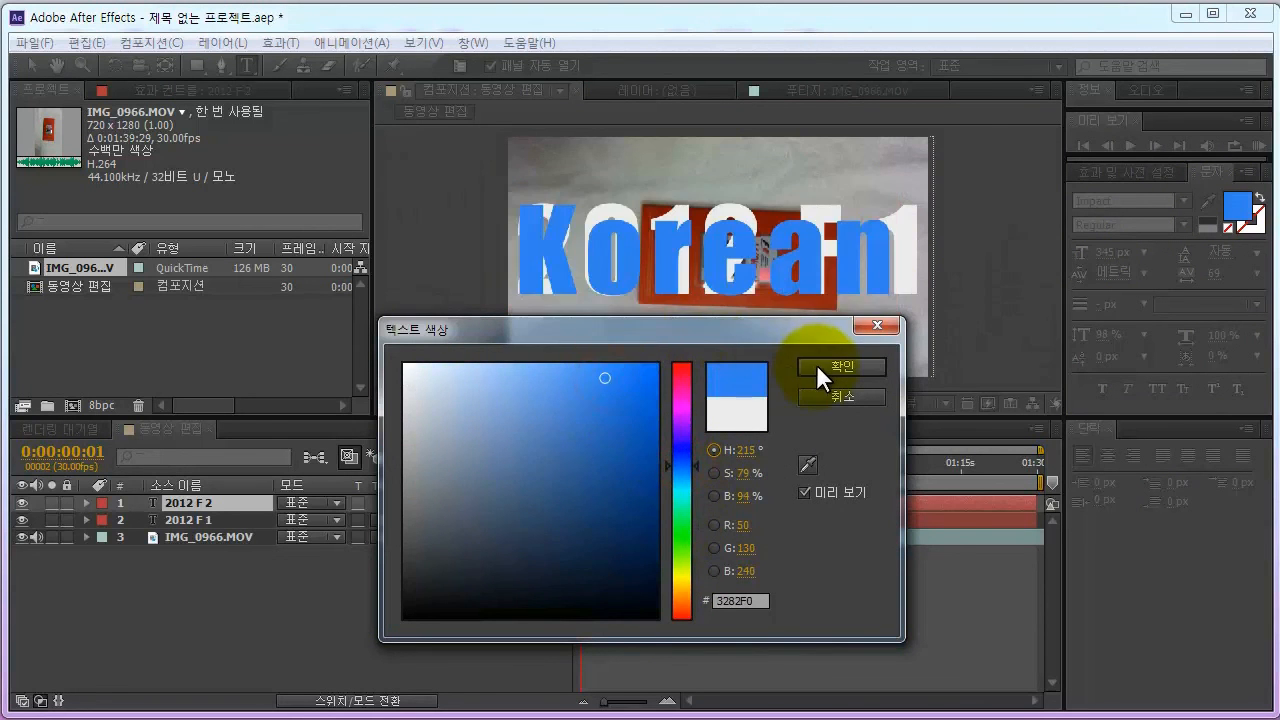
{"action": "left_click", "coordinate": [816, 365]}
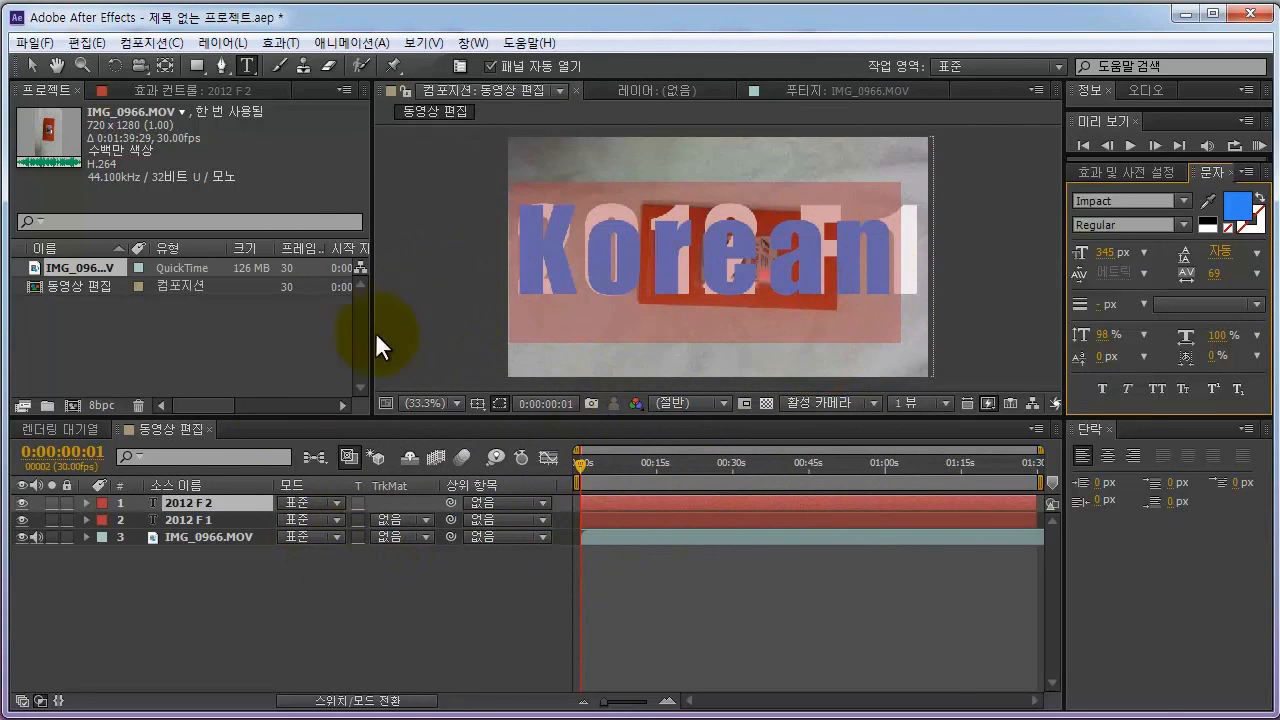
Step: Duplicate the "Korean" text layer and replace the copy's text with "Grand"
{"action": "left_click", "coordinate": [213, 502]}
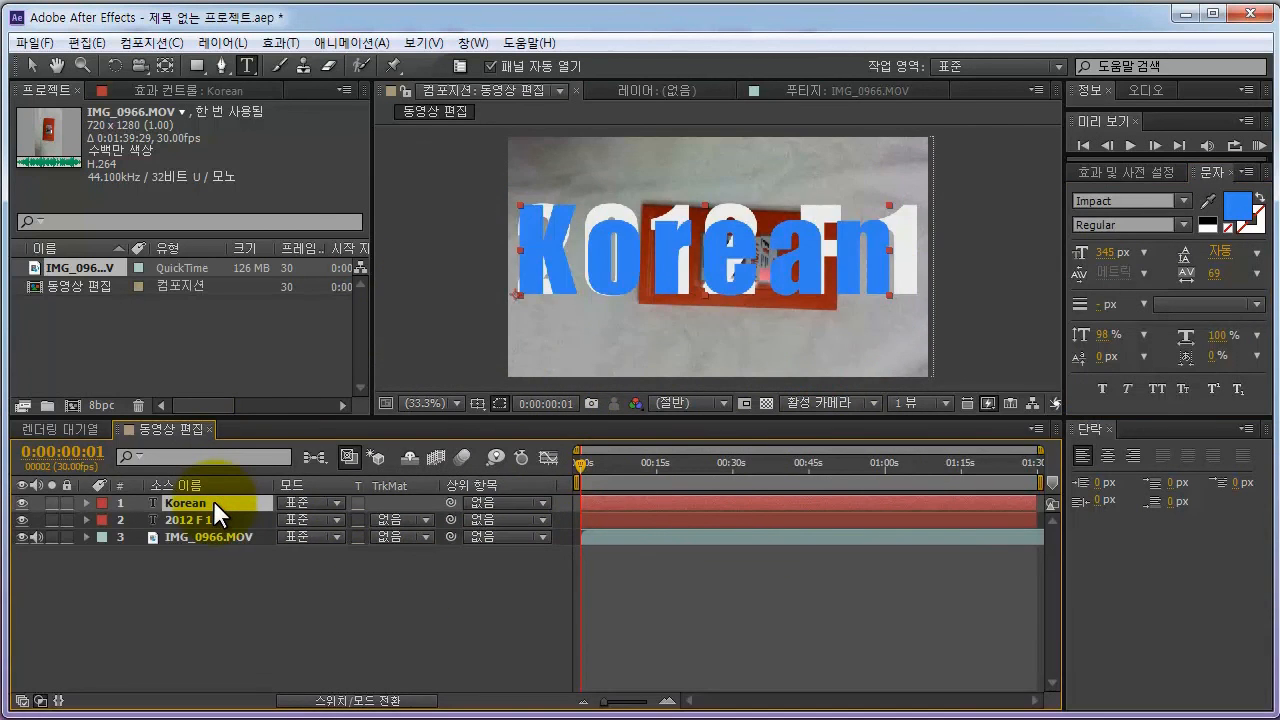
{"action": "key", "text": "ctrl+d"}
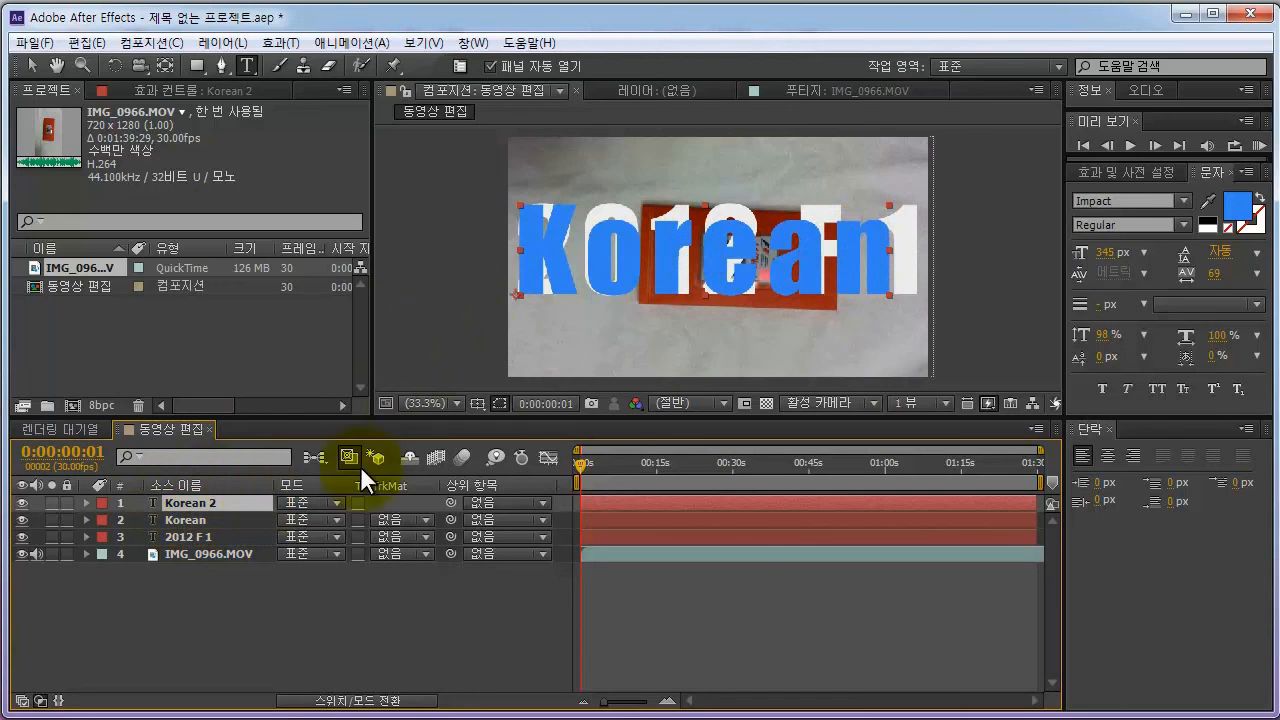
{"action": "double_click", "coordinate": [566, 270]}
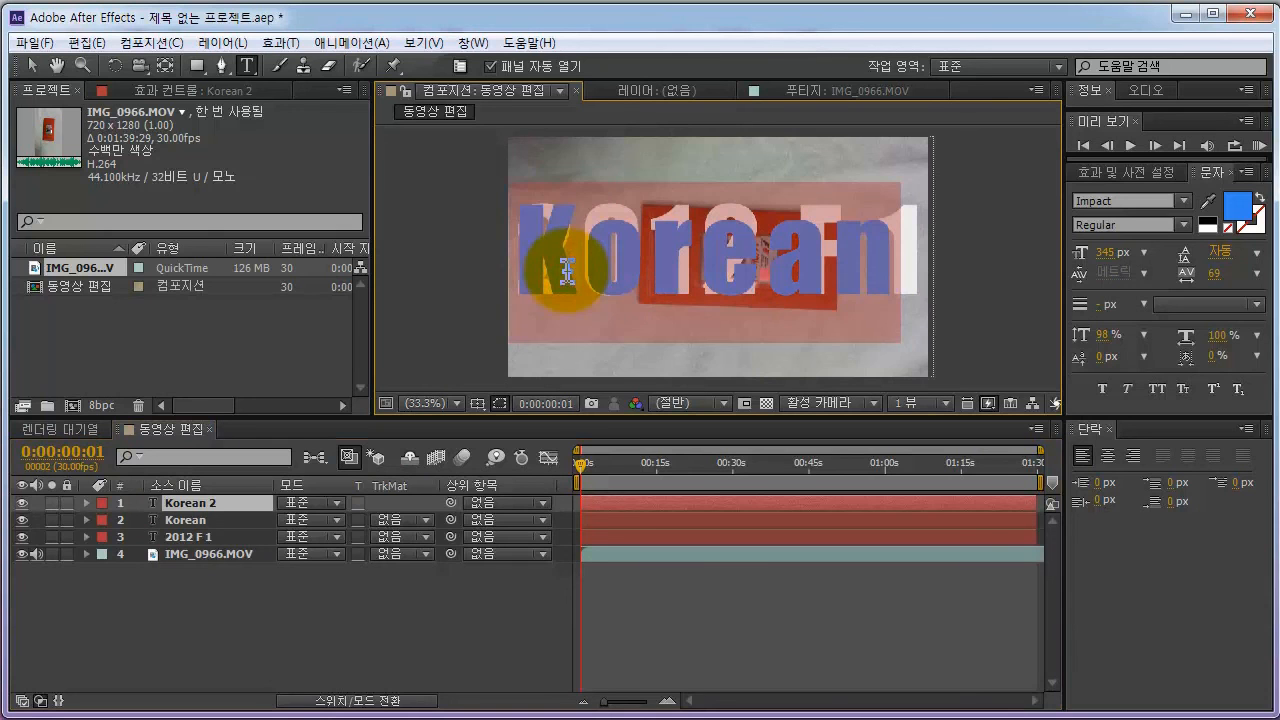
{"action": "left_click_drag", "start_coordinate": [901, 263], "coordinate": [545, 272]}
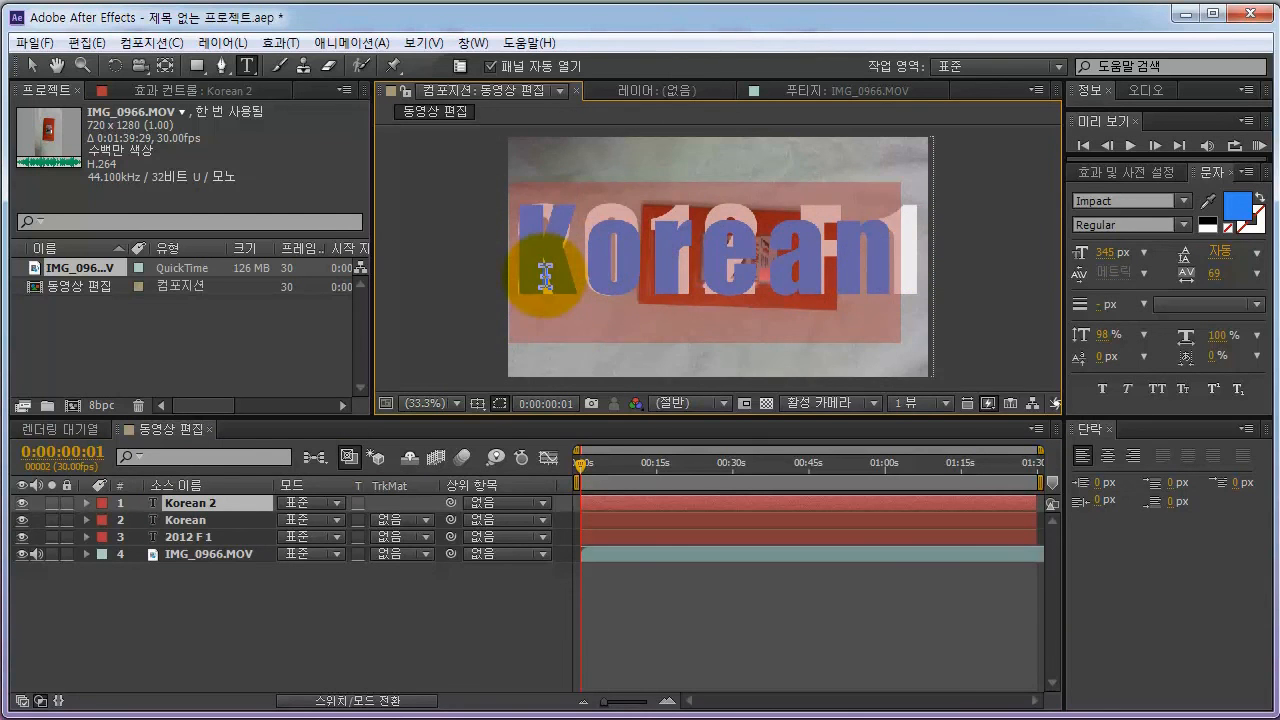
{"action": "left_click", "coordinate": [545, 272]}
{"action": "key", "text": "Right"}
{"action": "key", "text": "Right"}
{"action": "key", "text": "Right"}
{"action": "key", "text": "Right"}
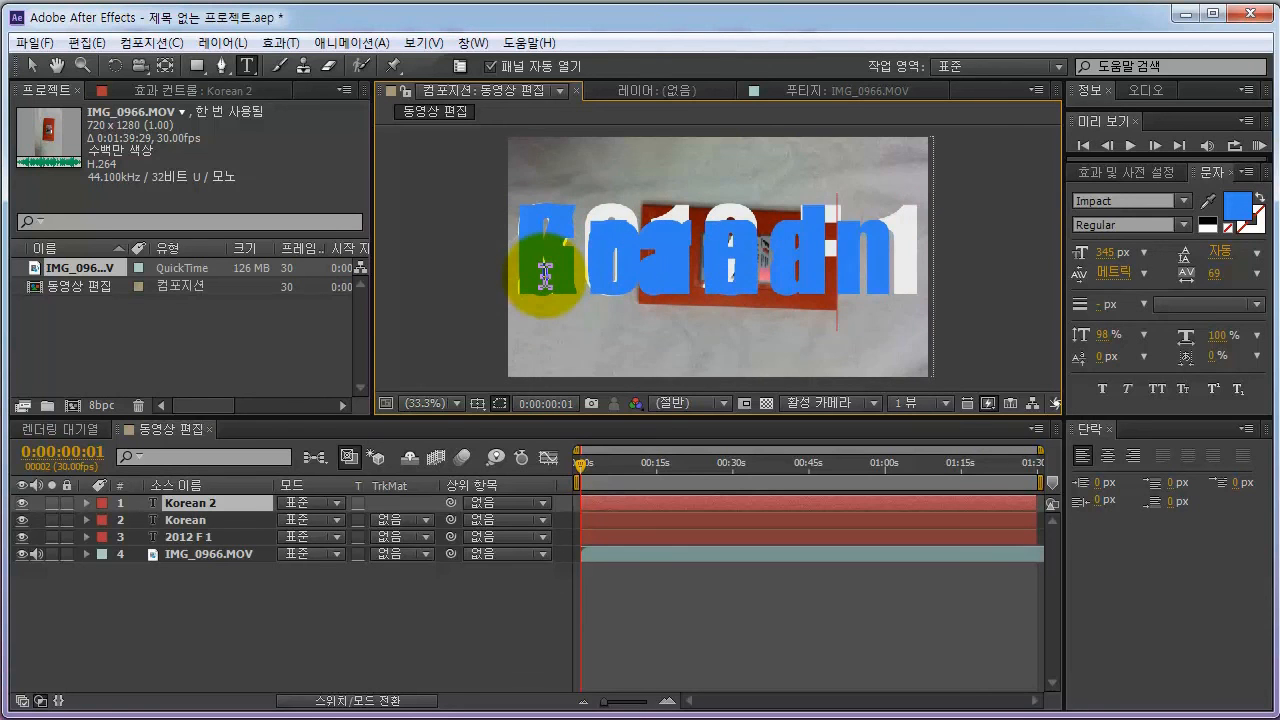
Step: Select the whole "Grand" title and change its fill colour to purple, B832F0
{"action": "left_click_drag", "start_coordinate": [848, 252], "coordinate": [521, 258]}
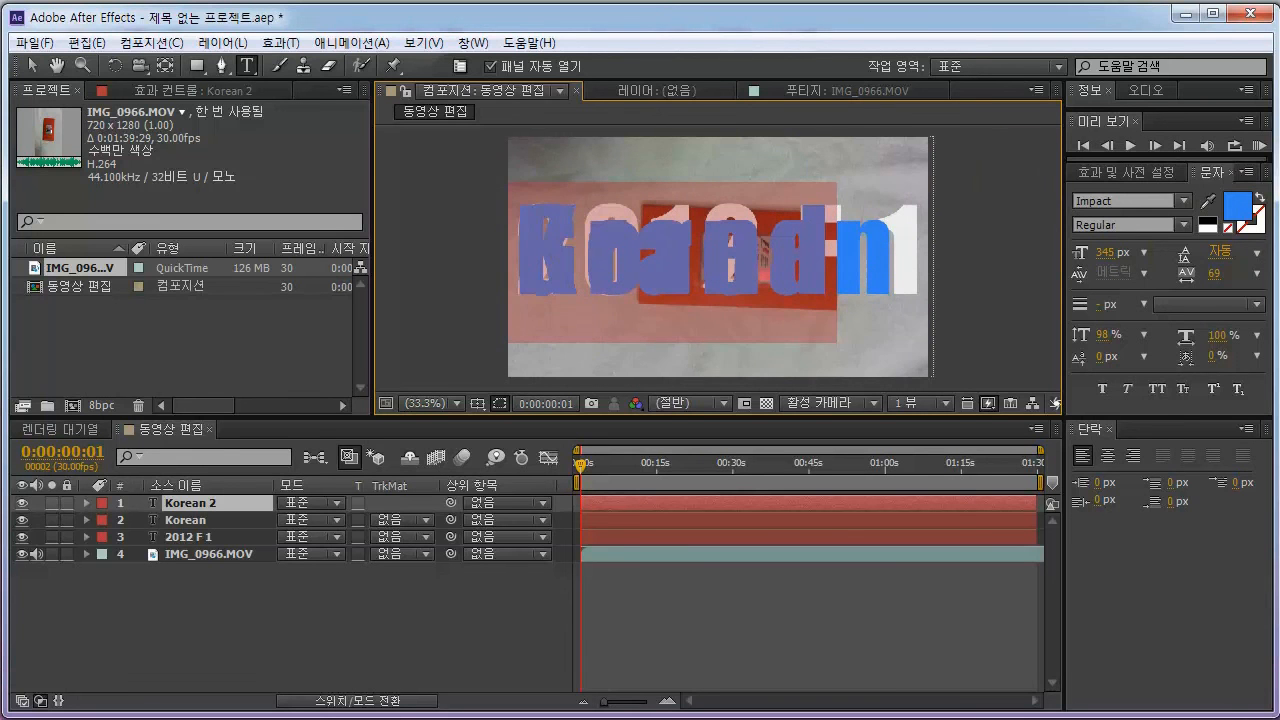
{"action": "left_click", "coordinate": [1239, 205]}
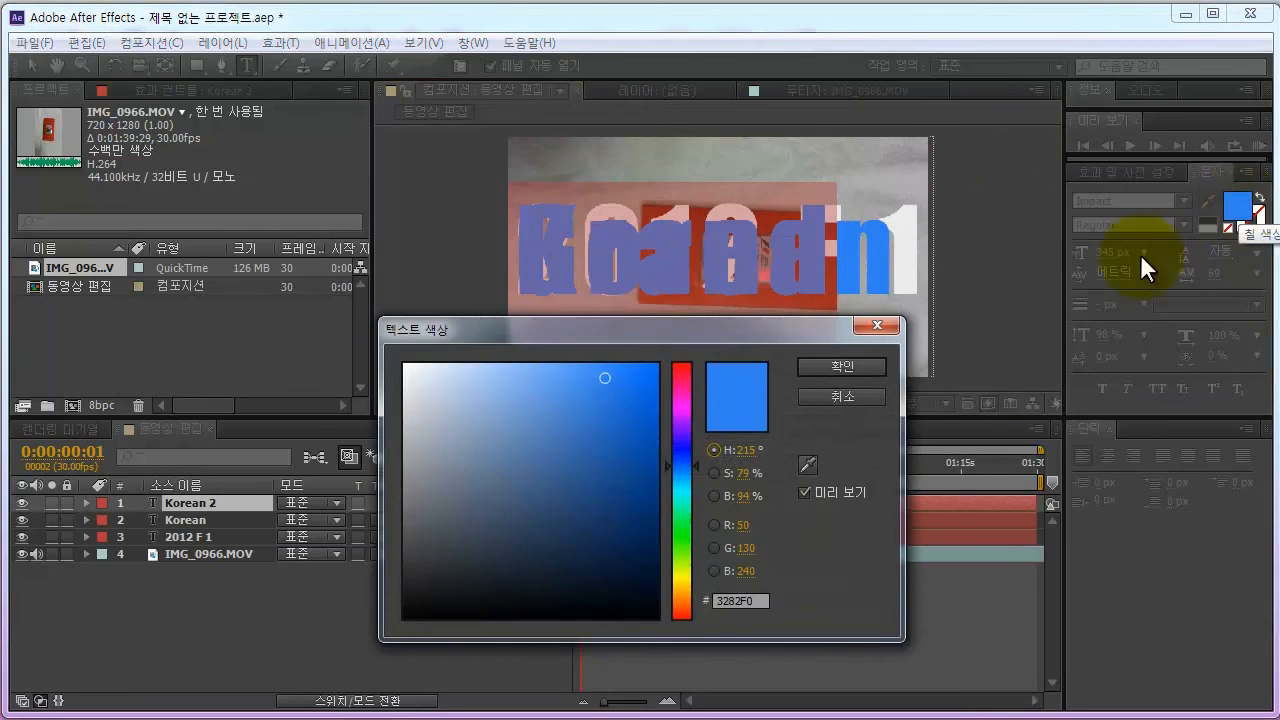
{"action": "left_click", "coordinate": [681, 416]}
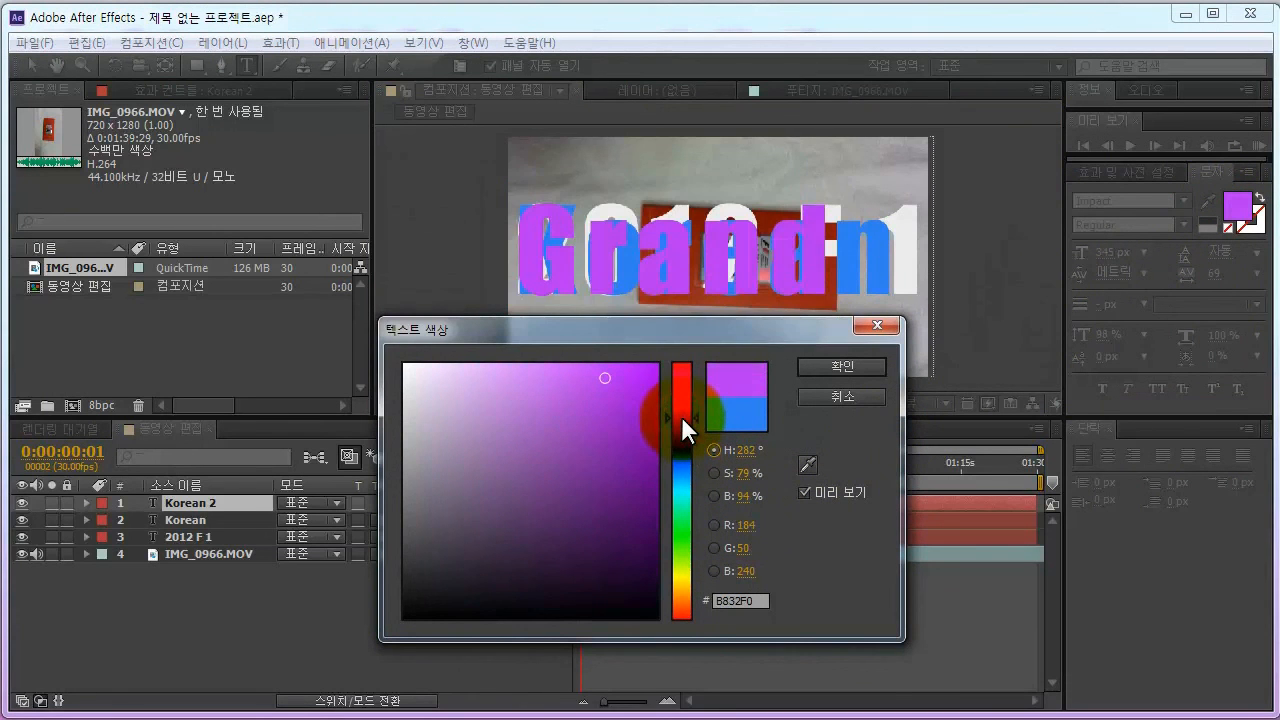
{"action": "left_click", "coordinate": [836, 363]}
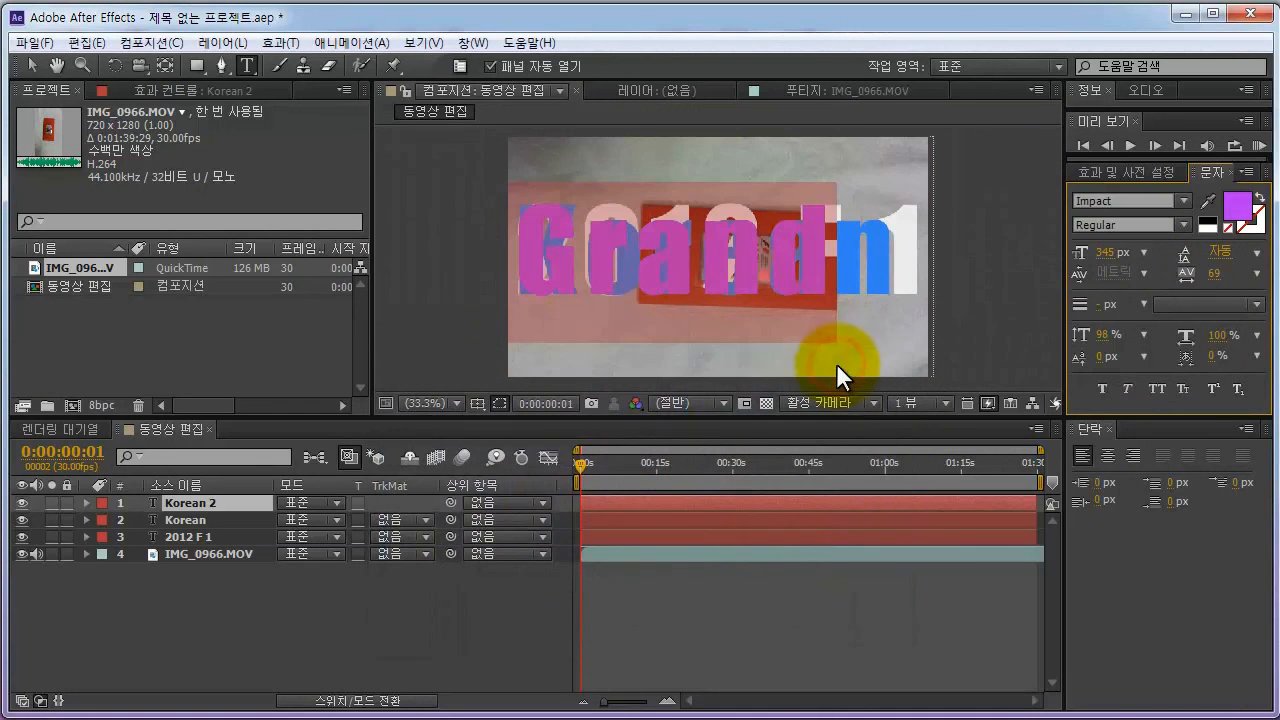
Step: Centre the "Grand" title horizontally in the video frame and move its layer below the "Korean" layer in the stack
{"action": "left_click", "coordinate": [31, 65]}
{"action": "left_click", "coordinate": [697, 283]}
{"action": "left_click_drag", "start_coordinate": [697, 283], "coordinate": [733, 285]}
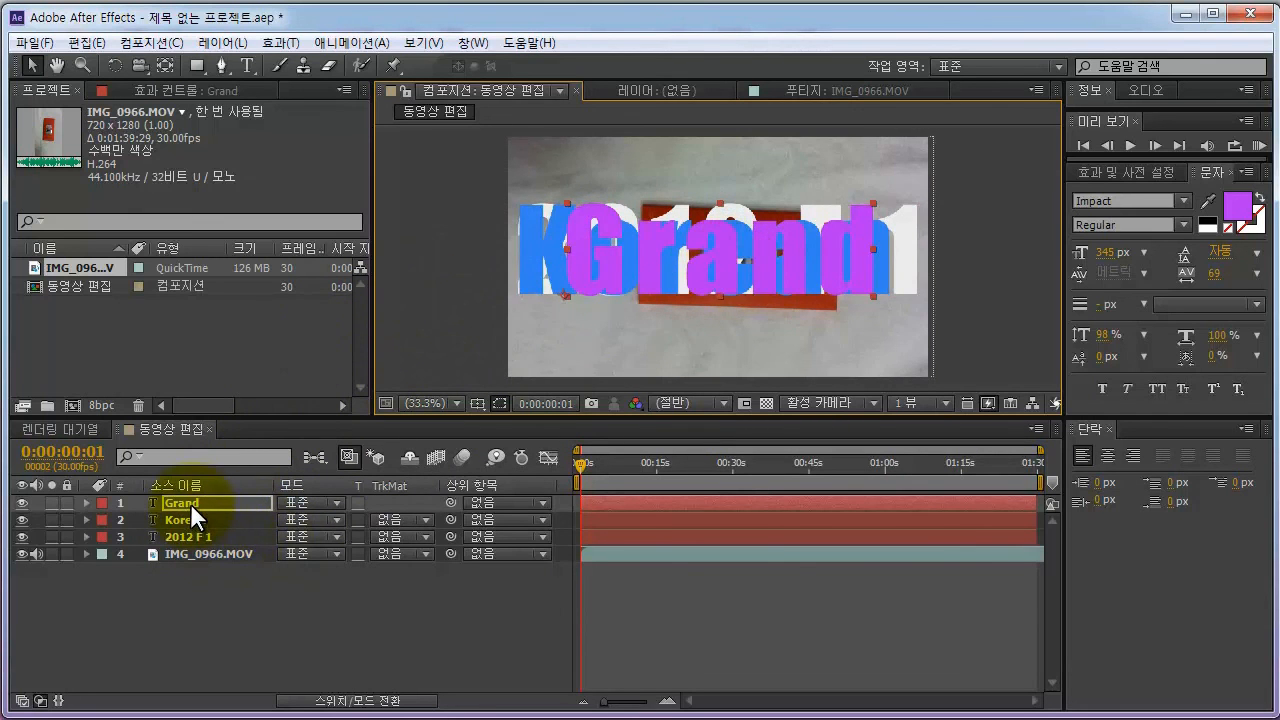
{"action": "left_click_drag", "start_coordinate": [191, 498], "coordinate": [192, 523]}
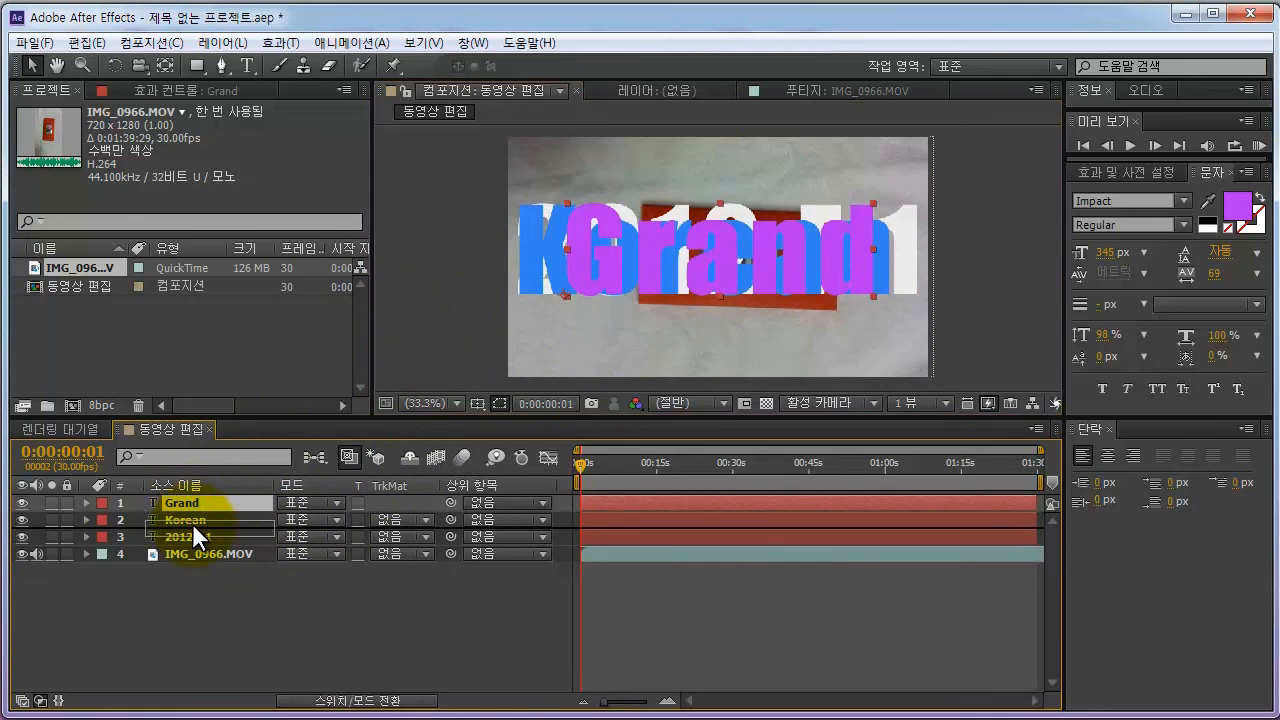